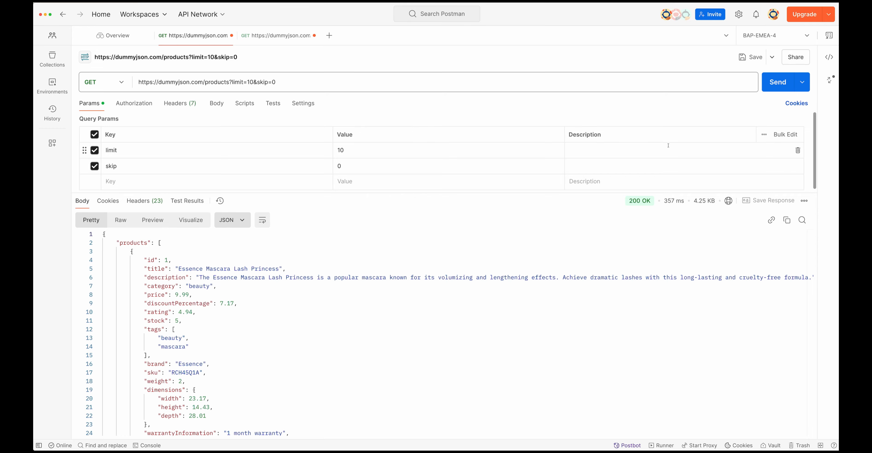
Step: Send the products GET request with limit 10 and skip 0, and examine the returned product IDs and closing pagination fields
{"action": "left_click", "coordinate": [777, 82]}
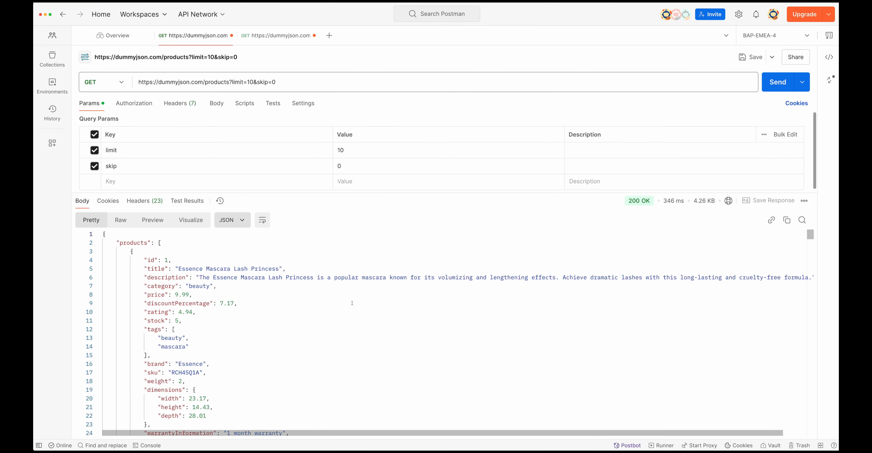
{"action": "scroll", "coordinate": [235, 327], "scroll_direction": "down", "scroll_amount": 20}
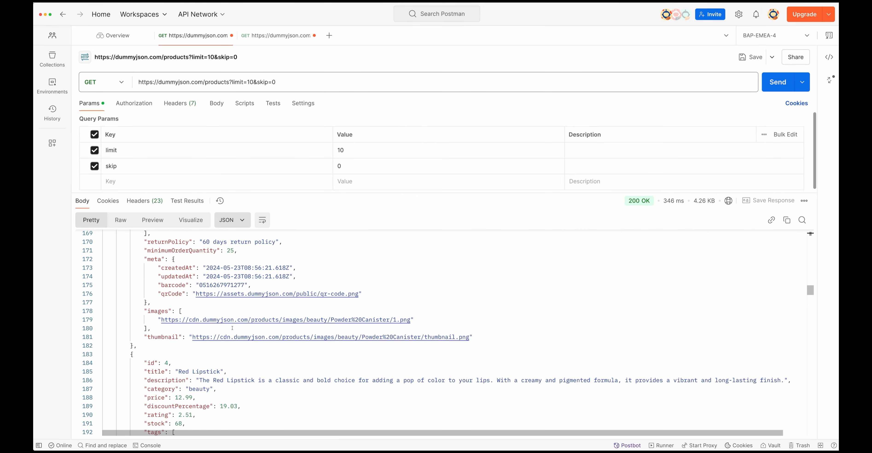
{"action": "scroll", "coordinate": [233, 327], "scroll_direction": "down", "scroll_amount": 20}
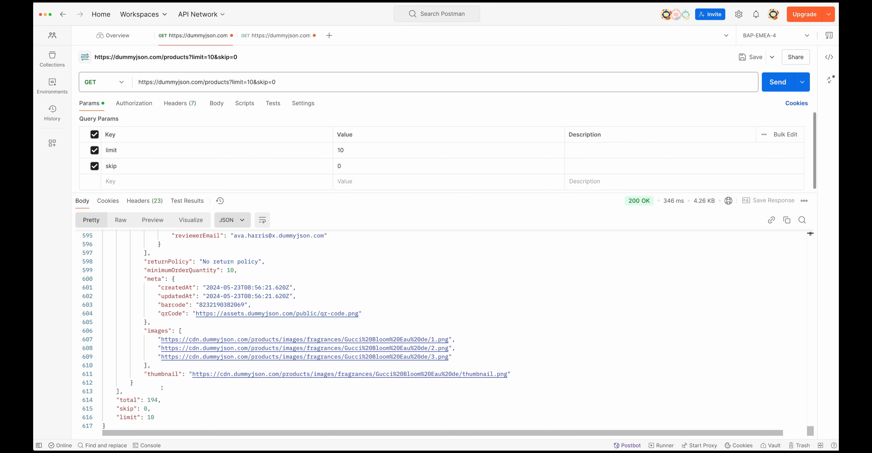
{"action": "left_click_drag", "start_coordinate": [117, 398], "coordinate": [155, 418]}
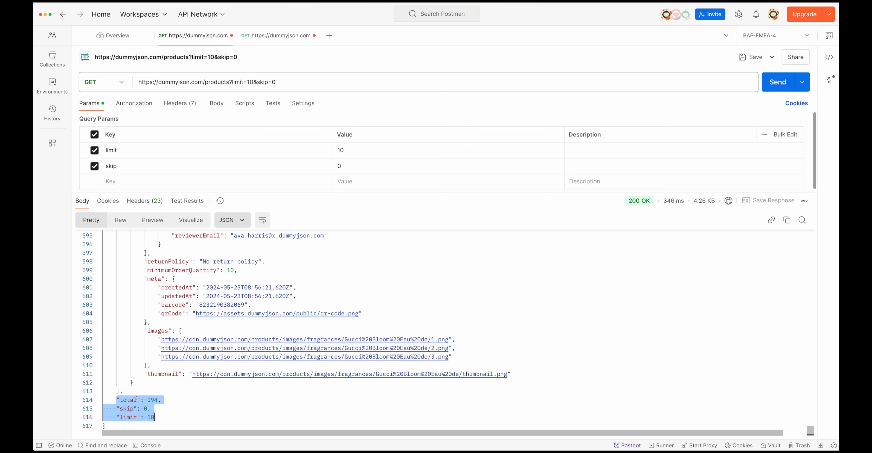
{"action": "left_click", "coordinate": [167, 401]}
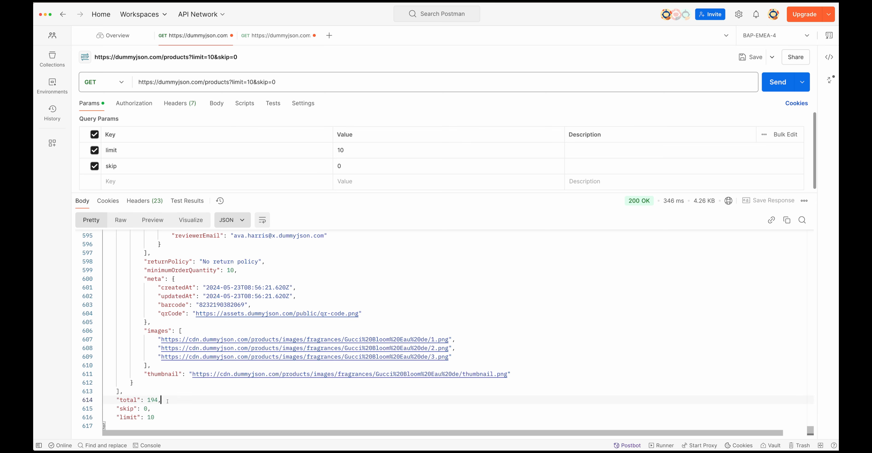
{"action": "double_click", "coordinate": [149, 417]}
{"action": "scroll", "coordinate": [185, 393], "scroll_direction": "up", "scroll_amount": 12}
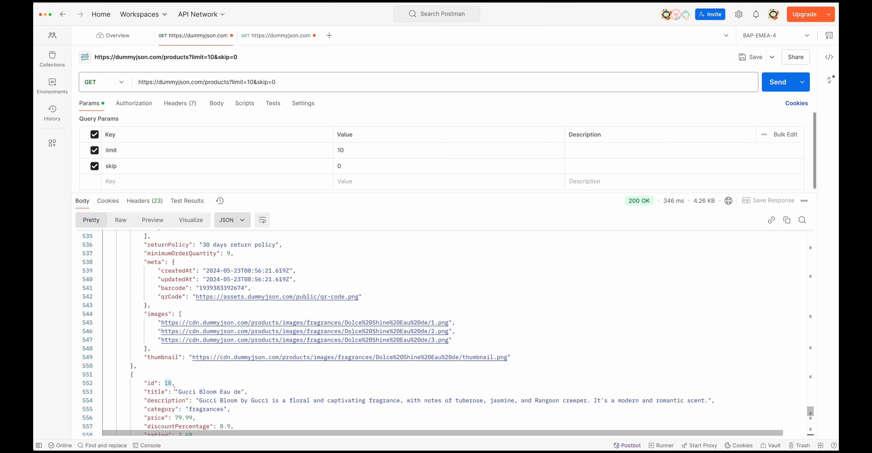
{"action": "scroll", "coordinate": [168, 385], "scroll_direction": "up", "scroll_amount": 20}
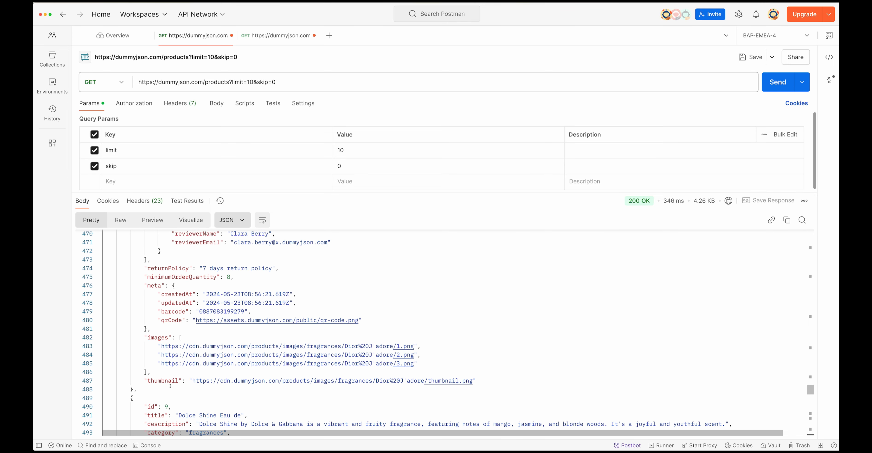
{"action": "scroll", "coordinate": [170, 385], "scroll_direction": "up", "scroll_amount": 20}
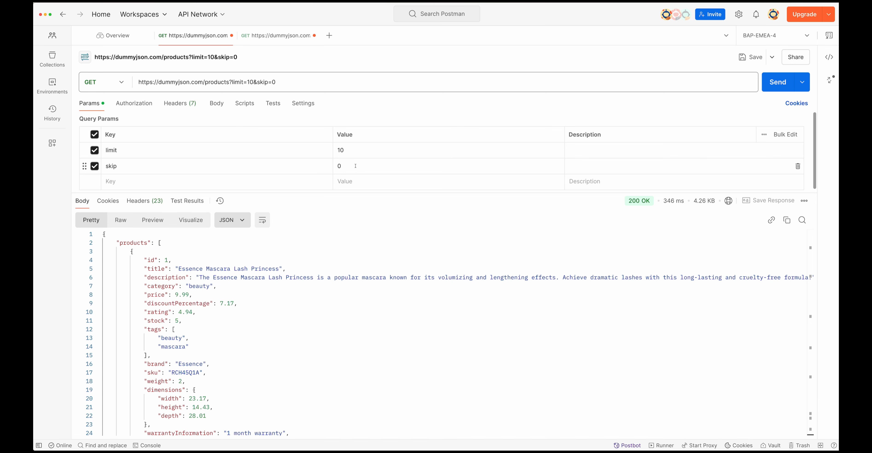
Step: Set the skip query parameter to 10 and send the products request again
{"action": "left_click", "coordinate": [347, 165]}
{"action": "key", "text": "BackSpace"}
{"action": "type", "text": "10"}
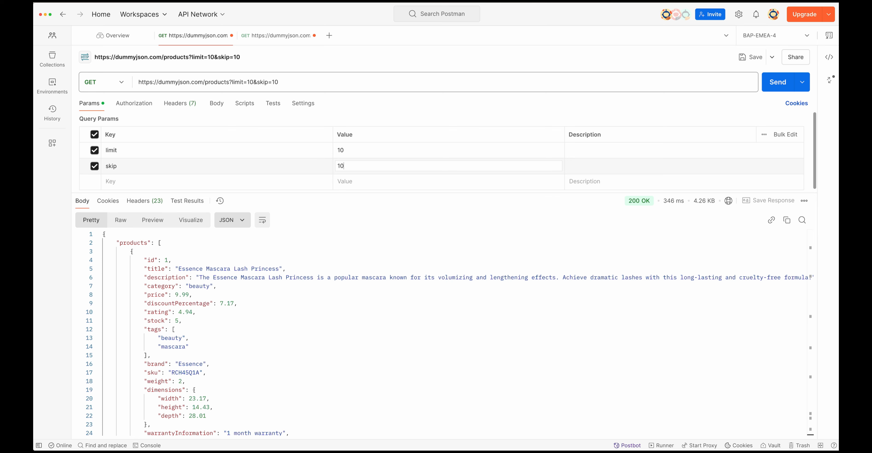
{"action": "left_click", "coordinate": [319, 184]}
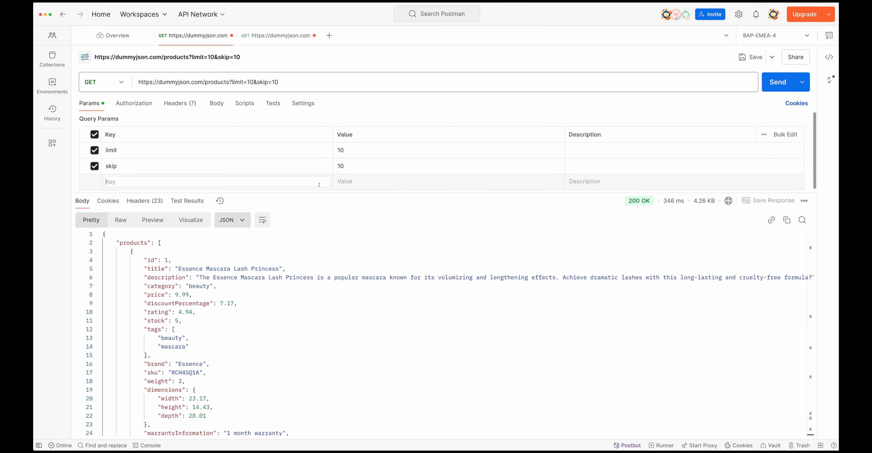
{"action": "left_click", "coordinate": [342, 166]}
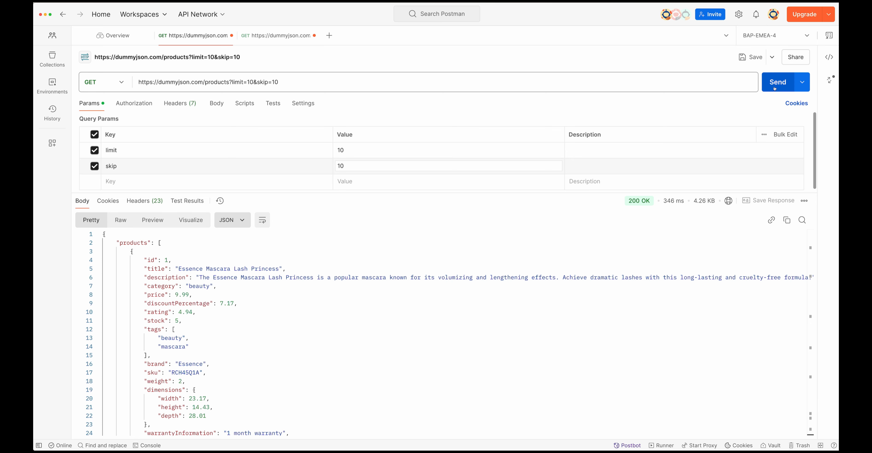
{"action": "left_click", "coordinate": [781, 86]}
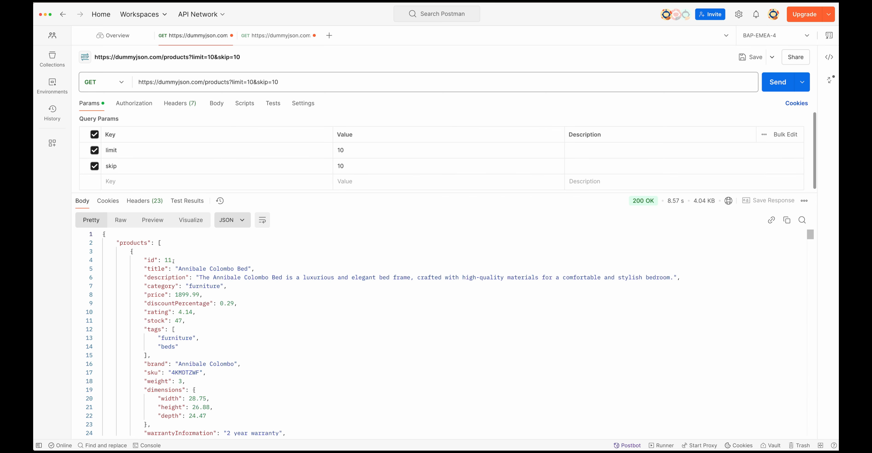
Step: Examine the first and last product IDs and the total, skip and limit fields in the second page's response
{"action": "left_click_drag", "start_coordinate": [144, 260], "coordinate": [175, 259]}
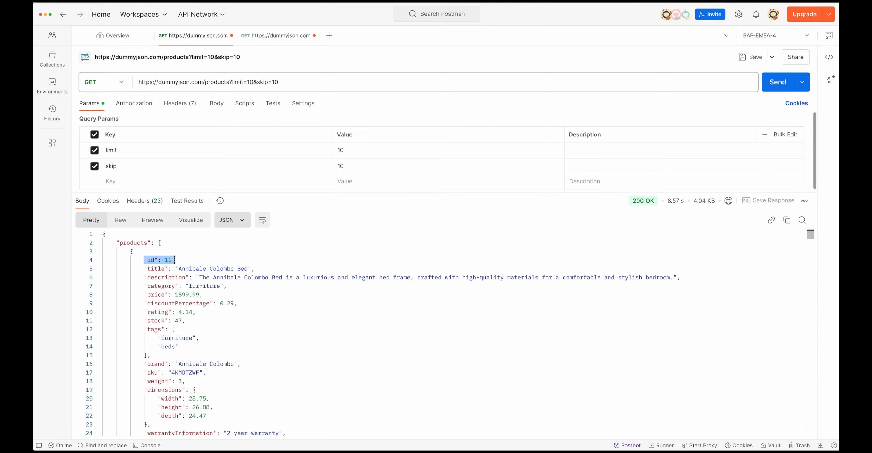
{"action": "scroll", "coordinate": [174, 259], "scroll_direction": "down", "scroll_amount": 20}
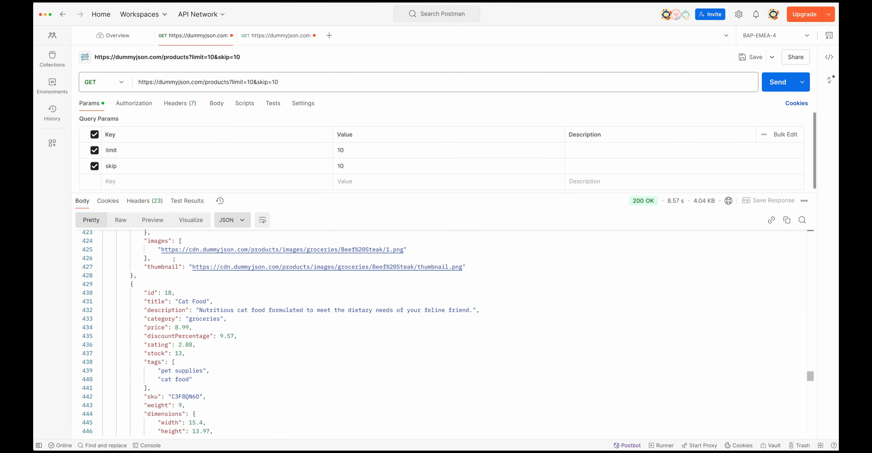
{"action": "scroll", "coordinate": [171, 281], "scroll_direction": "up", "scroll_amount": 10}
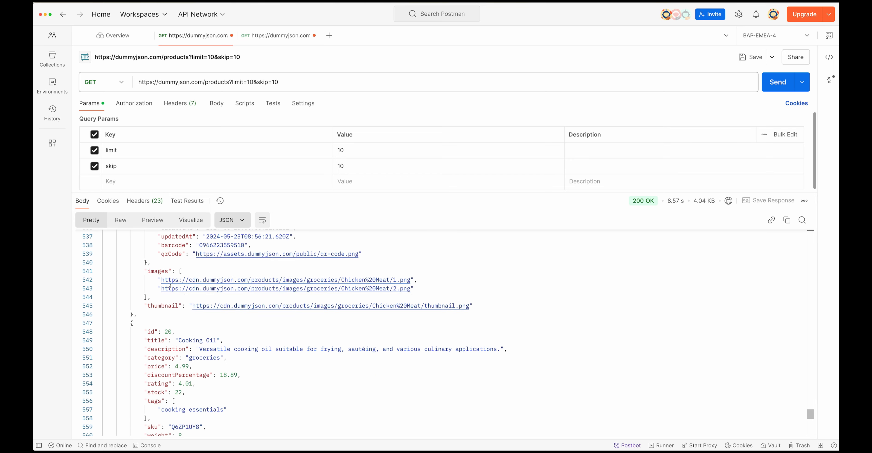
{"action": "left_click_drag", "start_coordinate": [145, 311], "coordinate": [191, 312]}
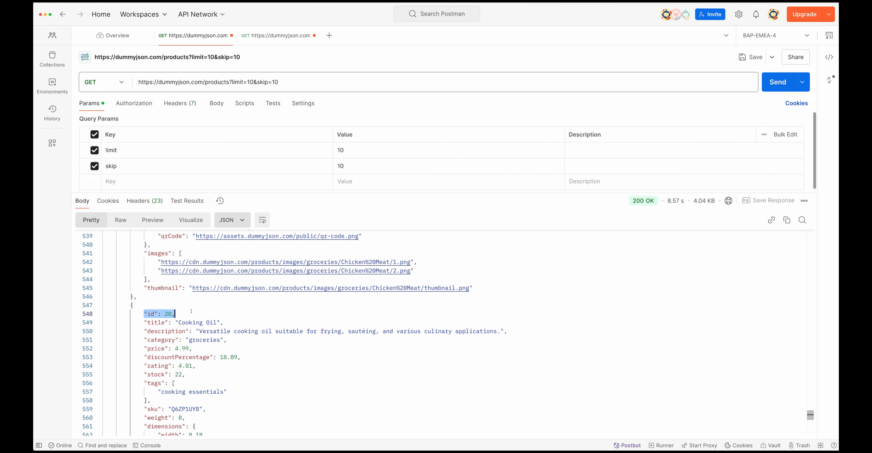
{"action": "scroll", "coordinate": [163, 372], "scroll_direction": "down", "scroll_amount": 10}
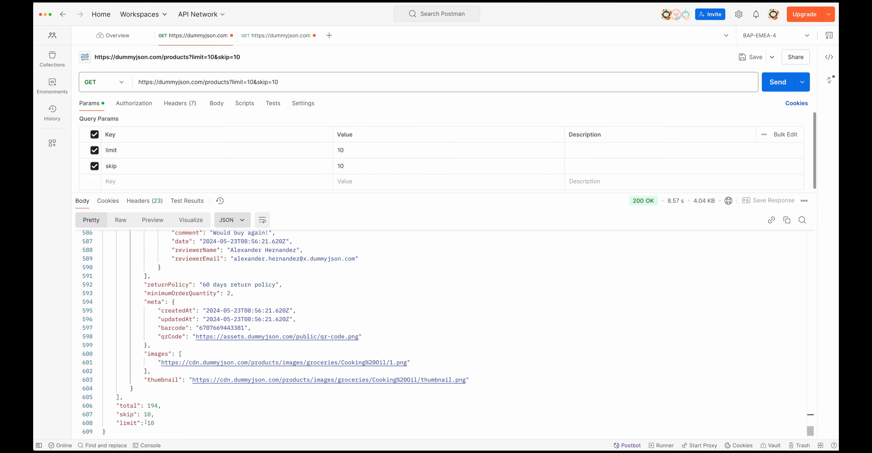
{"action": "left_click_drag", "start_coordinate": [148, 414], "coordinate": [152, 414]}
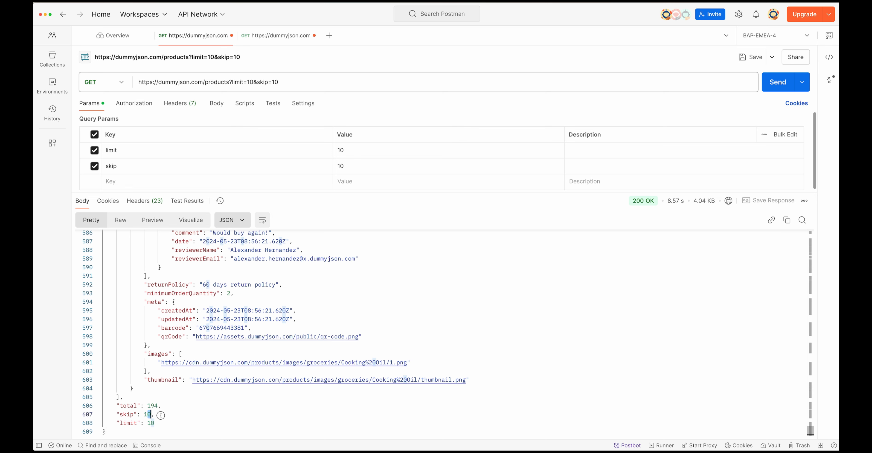
{"action": "left_click", "coordinate": [161, 415]}
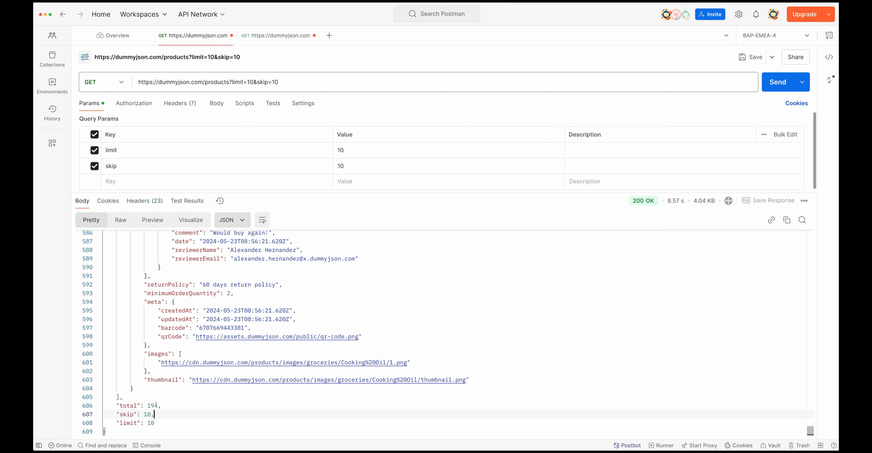
{"action": "mouse_move", "coordinate": [144, 405]}
{"action": "left_mouse_down"}
{"action": "mouse_move", "coordinate": [163, 406]}
{"action": "mouse_move", "coordinate": [145, 414]}
{"action": "mouse_move", "coordinate": [155, 414]}
{"action": "left_mouse_up"}
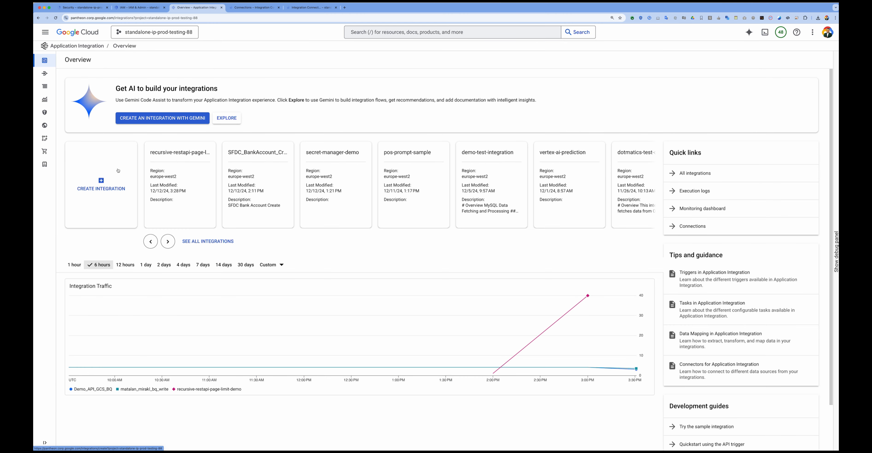
Step: In Google Cloud Application Integration, create an integration named recursive-api-call-demo-video
{"action": "left_click", "coordinate": [104, 180]}
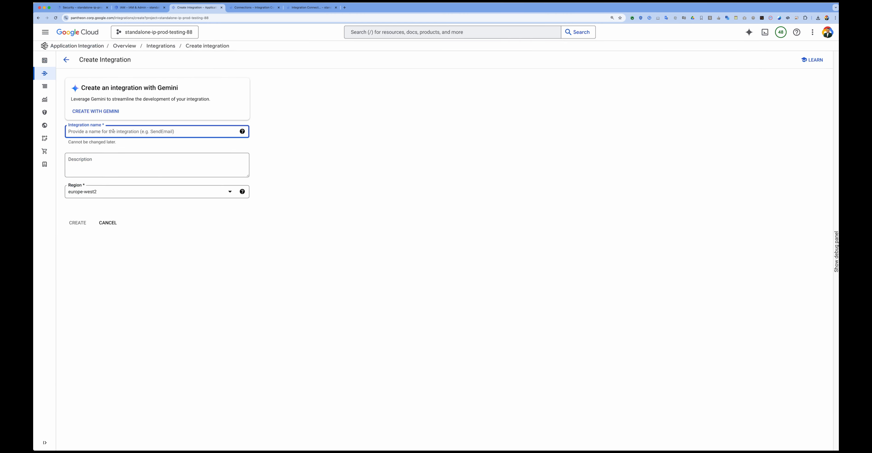
{"action": "type", "text": "recursive-api-call-demo-video"}
{"action": "key", "text": "Return"}
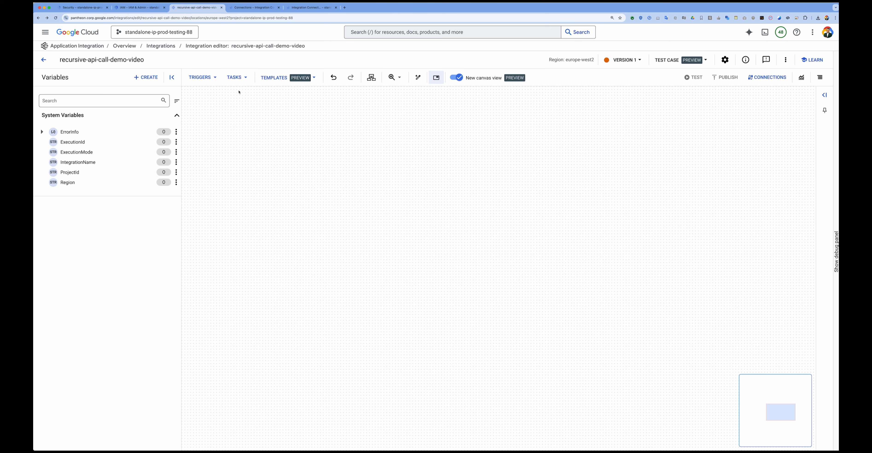
Step: Place an API trigger on the canvas and label it MainControllerTrigger
{"action": "left_click", "coordinate": [205, 77]}
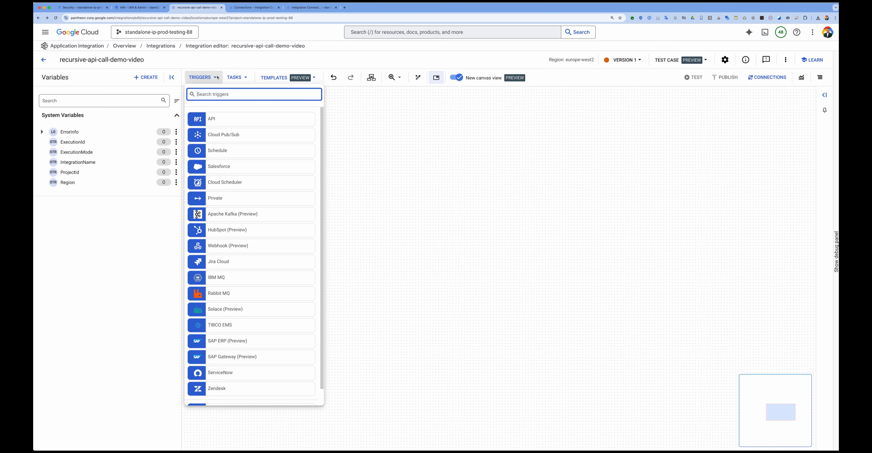
{"action": "left_click", "coordinate": [208, 120]}
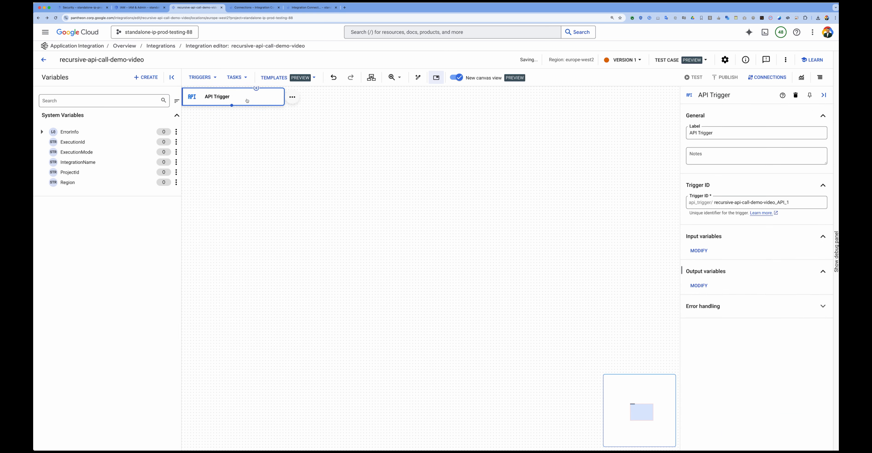
{"action": "left_click", "coordinate": [357, 167]}
{"action": "left_click_drag", "start_coordinate": [356, 167], "coordinate": [307, 175]}
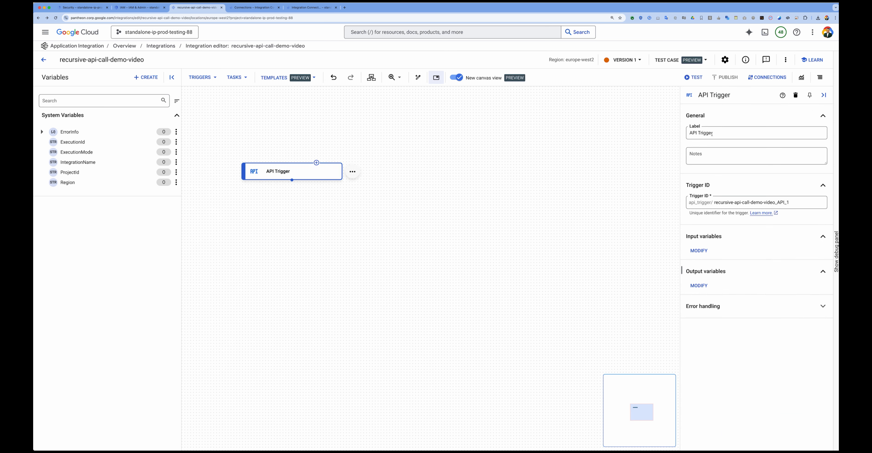
{"action": "triple_click", "coordinate": [733, 133]}
{"action": "type", "text": "MainControllerTrigger"}
{"action": "left_click", "coordinate": [795, 203]}
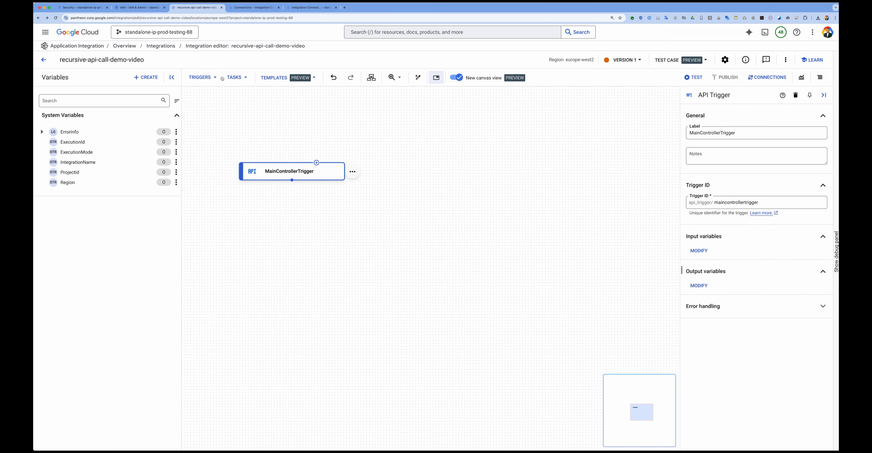
Step: Add a Call REST Endpoint task below MainControllerTrigger and connect the trigger to it
{"action": "left_click", "coordinate": [237, 77]}
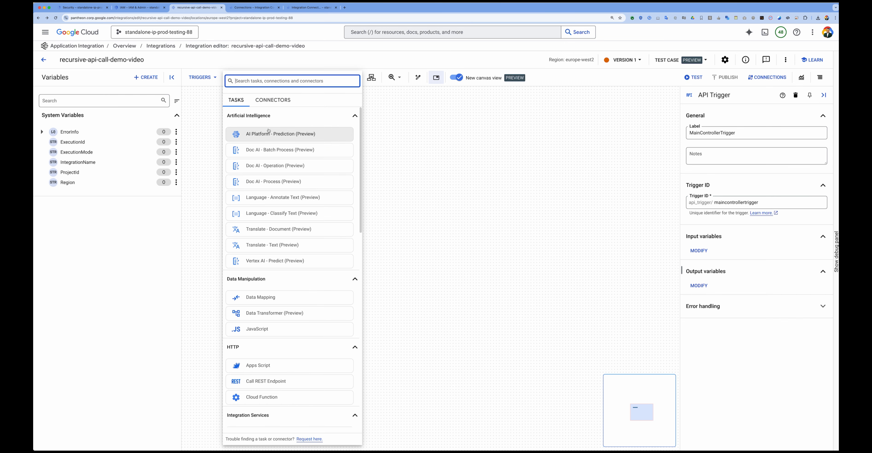
{"action": "type", "text": "res"}
{"action": "left_click", "coordinate": [266, 151]}
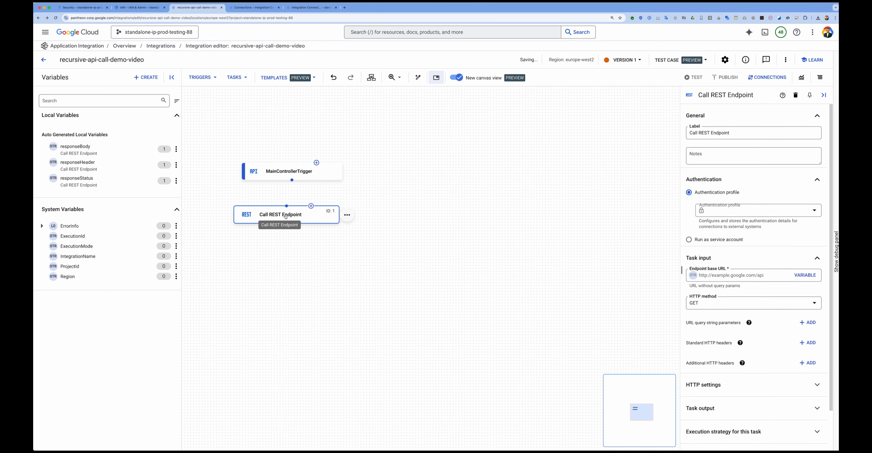
{"action": "left_click_drag", "start_coordinate": [292, 180], "coordinate": [286, 207]}
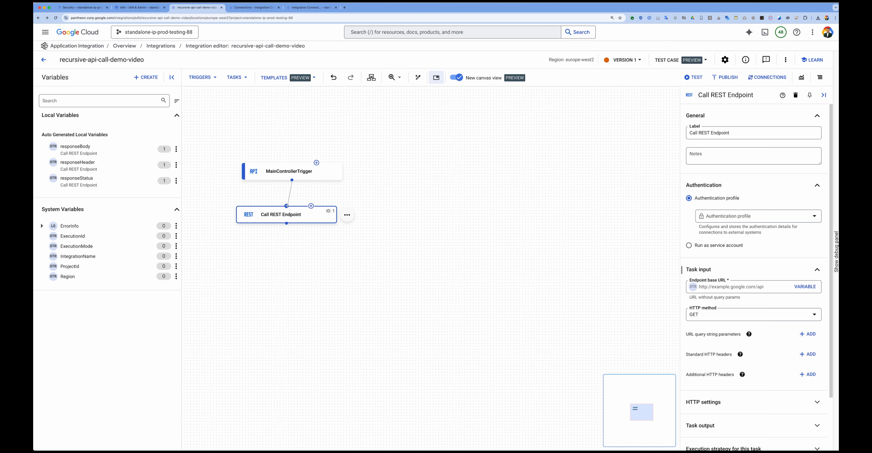
{"action": "left_click", "coordinate": [707, 286]}
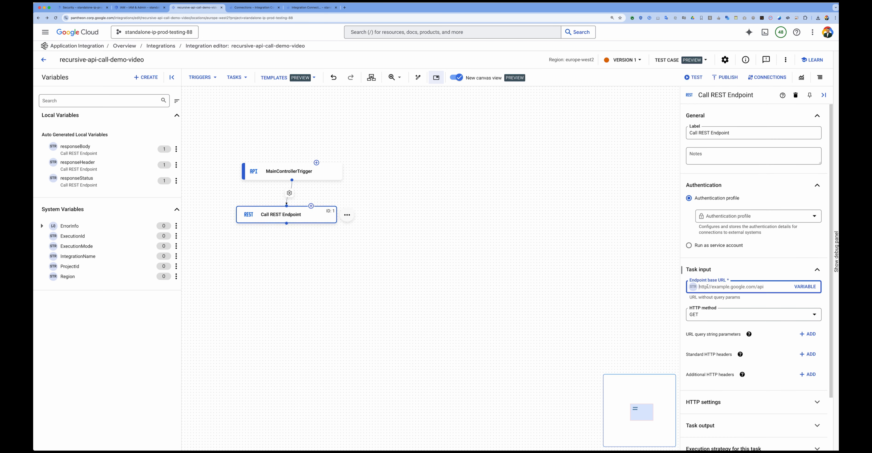
{"action": "type", "text": "https://dummyjson.com/products"}
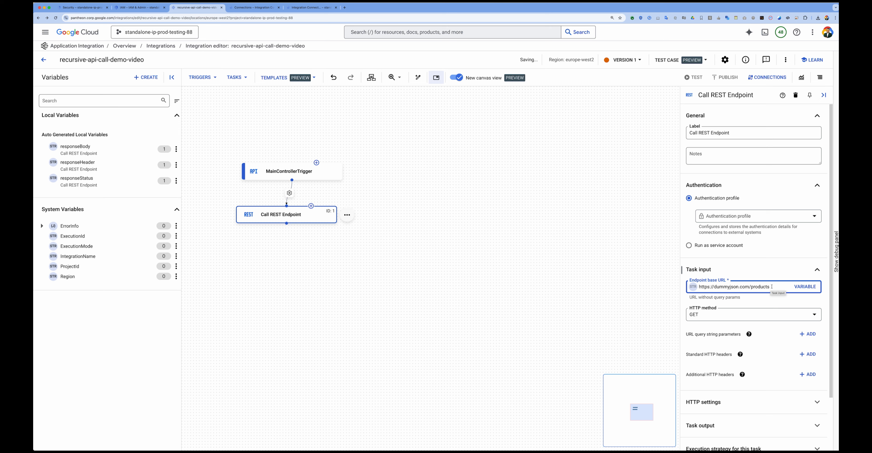
{"action": "left_click_drag", "start_coordinate": [769, 286], "coordinate": [698, 289]}
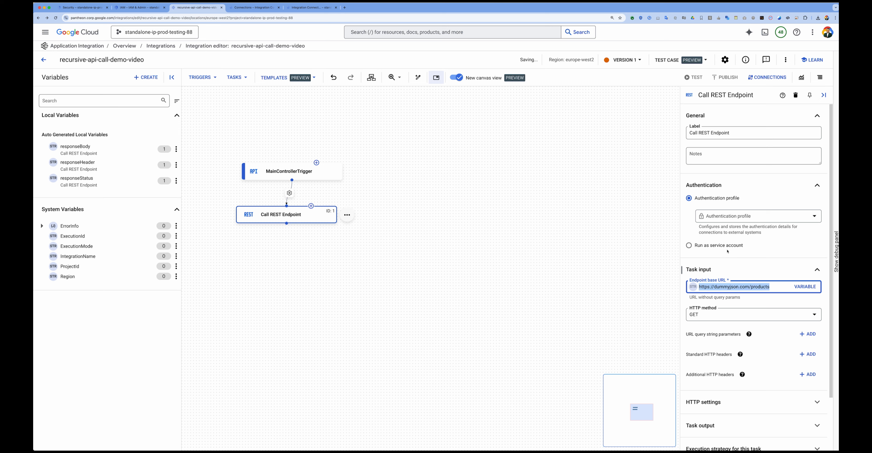
Step: Review the authentication profile choices available for the Call REST Endpoint task
{"action": "left_click", "coordinate": [723, 217]}
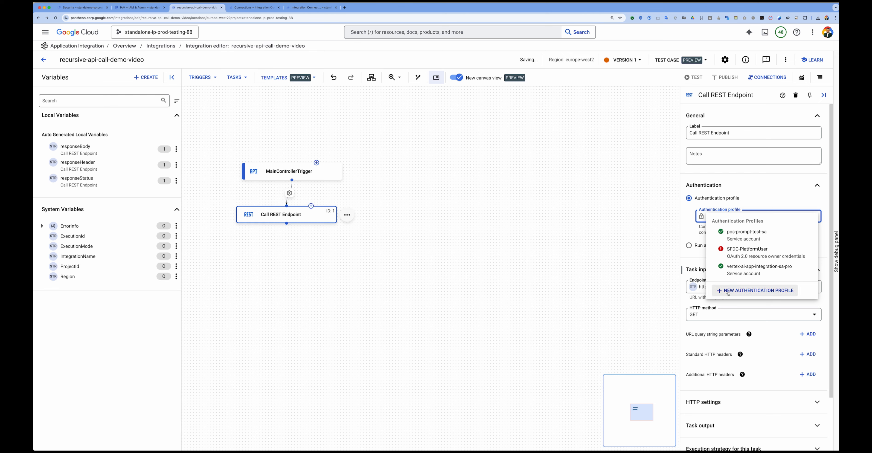
{"action": "left_click", "coordinate": [702, 255]}
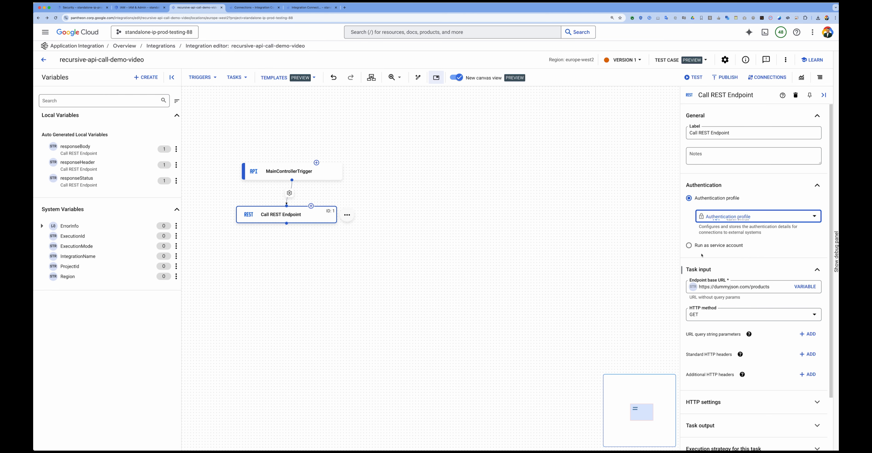
{"action": "left_click", "coordinate": [734, 218]}
{"action": "left_click", "coordinate": [737, 289]}
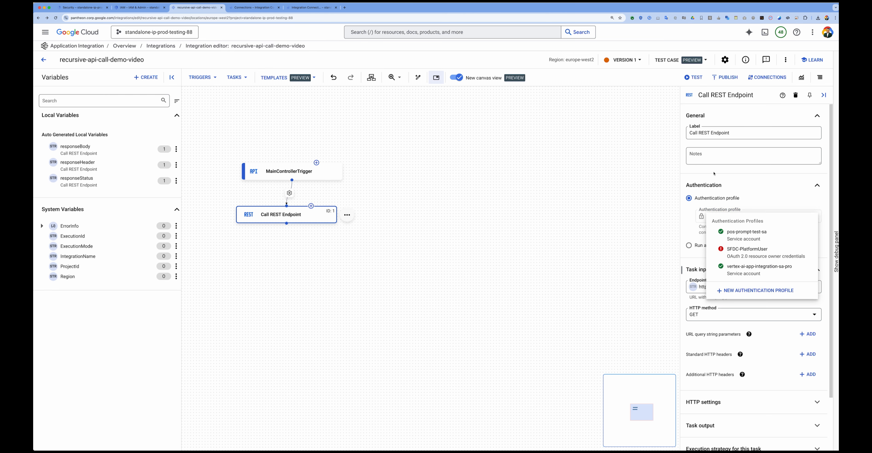
Step: Examine the authentication types offered for a new authentication profile, using the draft name asdfasdf, and discard the draft
{"action": "left_click", "coordinate": [675, 74]}
{"action": "type", "text": "asdfasdf"}
{"action": "left_click", "coordinate": [670, 147]}
{"action": "left_click", "coordinate": [684, 122]}
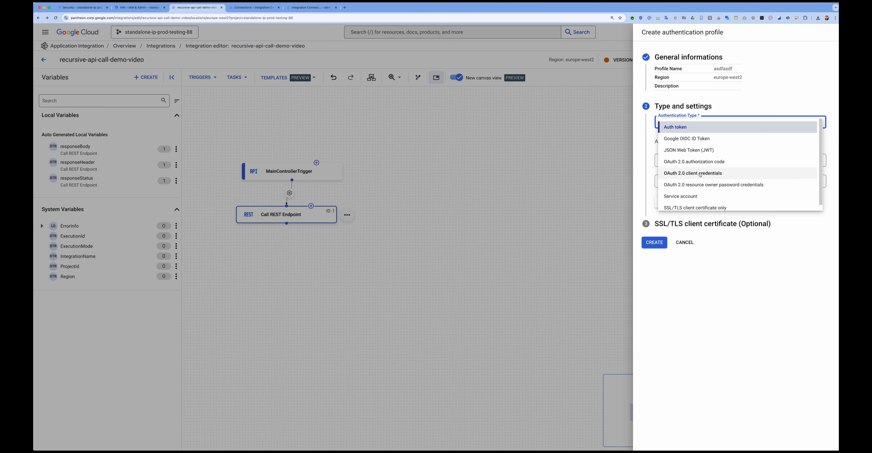
{"action": "scroll", "coordinate": [695, 191], "scroll_direction": "down", "scroll_amount": 1}
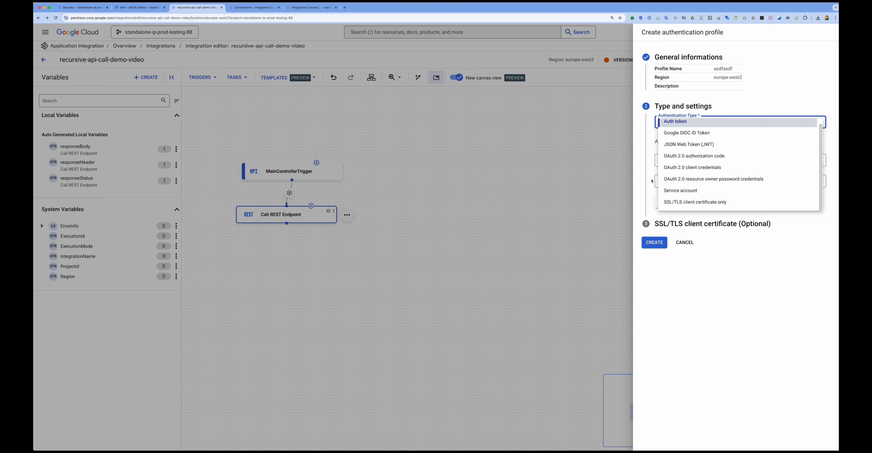
{"action": "left_click", "coordinate": [651, 181]}
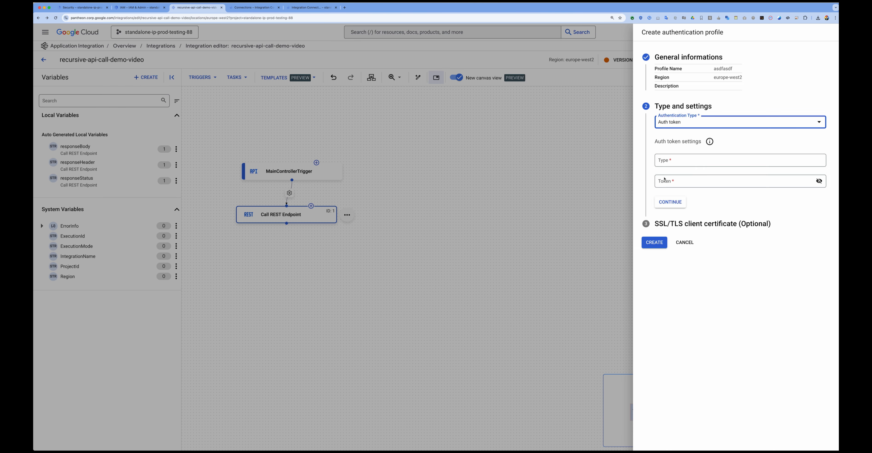
{"action": "left_click", "coordinate": [684, 242]}
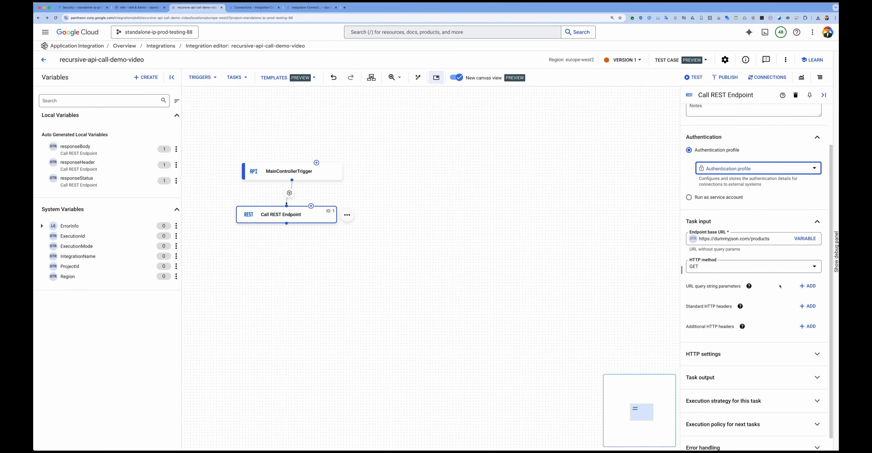
Step: Add a URL query string parameter with key limit and value 1 to the Call REST Endpoint task
{"action": "left_click", "coordinate": [807, 285]}
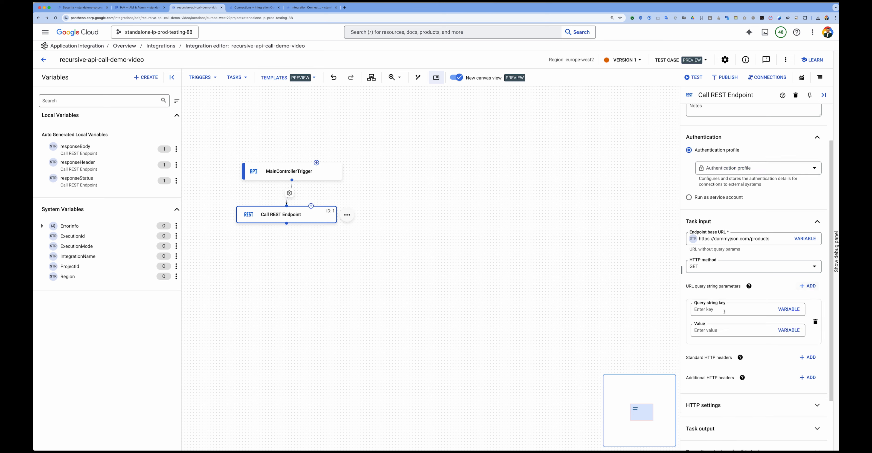
{"action": "left_click", "coordinate": [713, 309]}
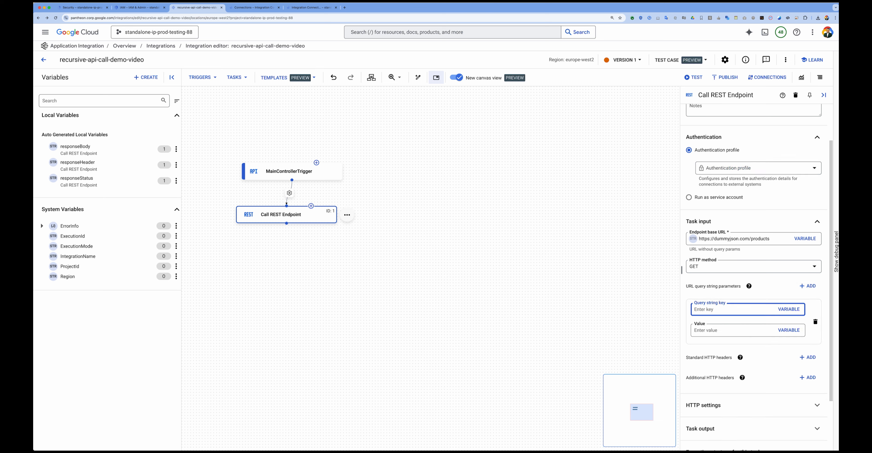
{"action": "type", "text": "limit"}
{"action": "left_click", "coordinate": [710, 330]}
{"action": "type", "text": "1"}
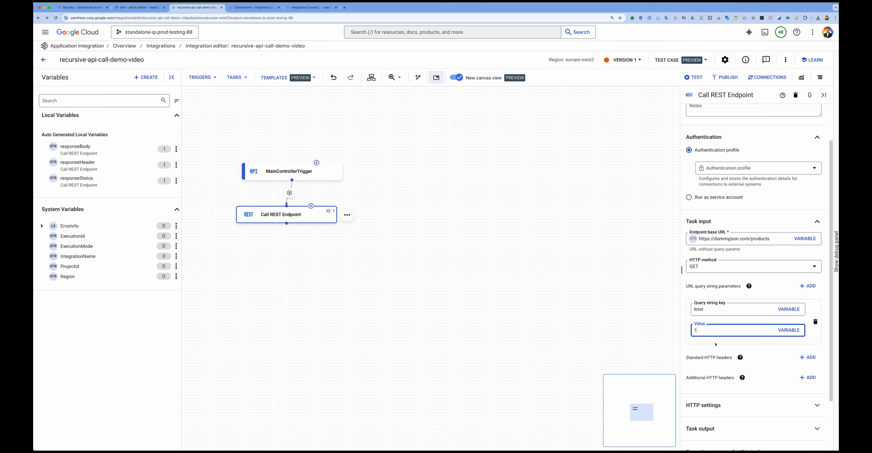
Step: Add a second URL query string parameter with key skip and value 0
{"action": "left_click", "coordinate": [807, 285]}
{"action": "left_click", "coordinate": [709, 358]}
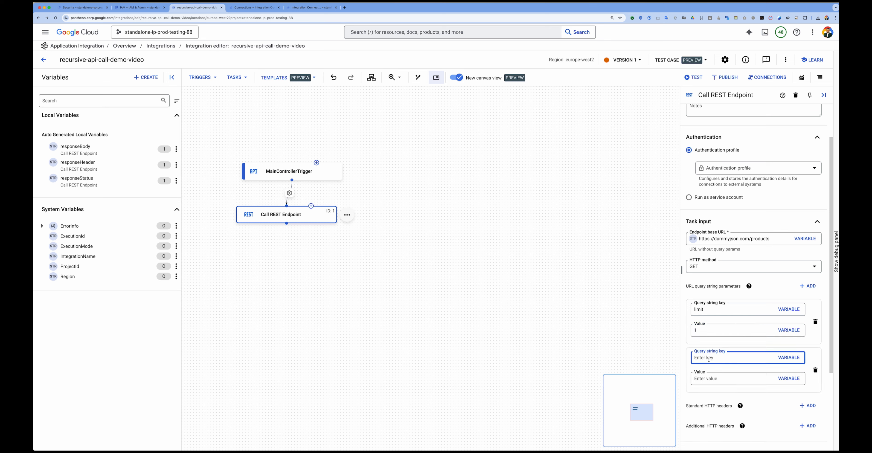
{"action": "type", "text": "skip"}
{"action": "left_click", "coordinate": [712, 379]}
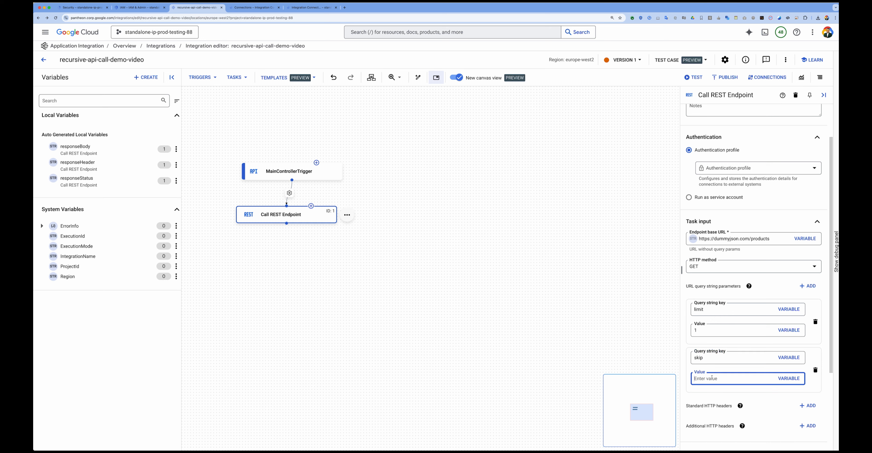
{"action": "type", "text": "0"}
{"action": "left_click", "coordinate": [733, 390]}
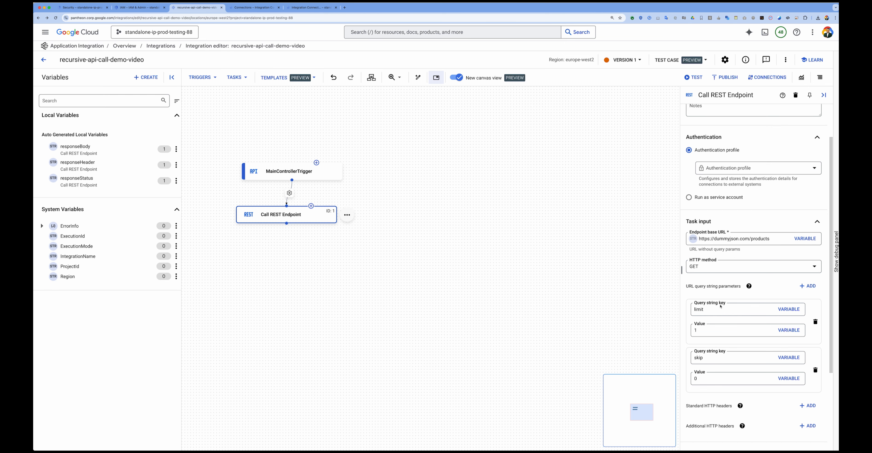
Step: Test the integration, copy the responseBody JSON from the response parameters in its execution log, and return to the integration editor
{"action": "left_click", "coordinate": [692, 77]}
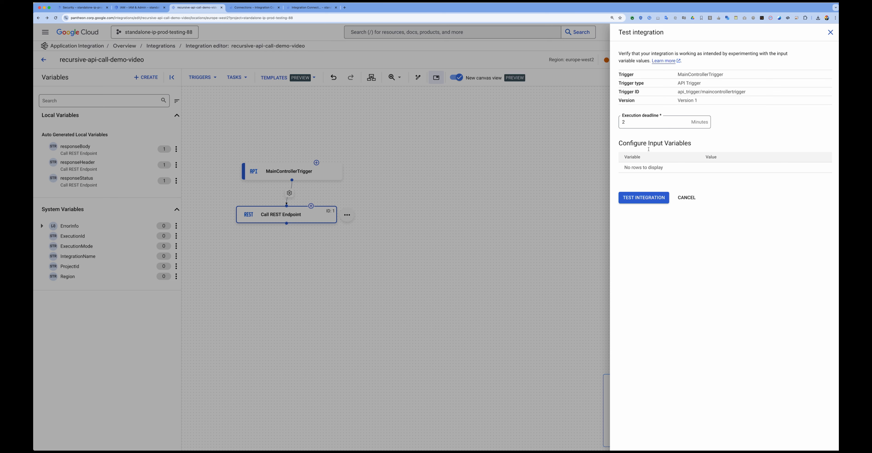
{"action": "left_click", "coordinate": [642, 197]}
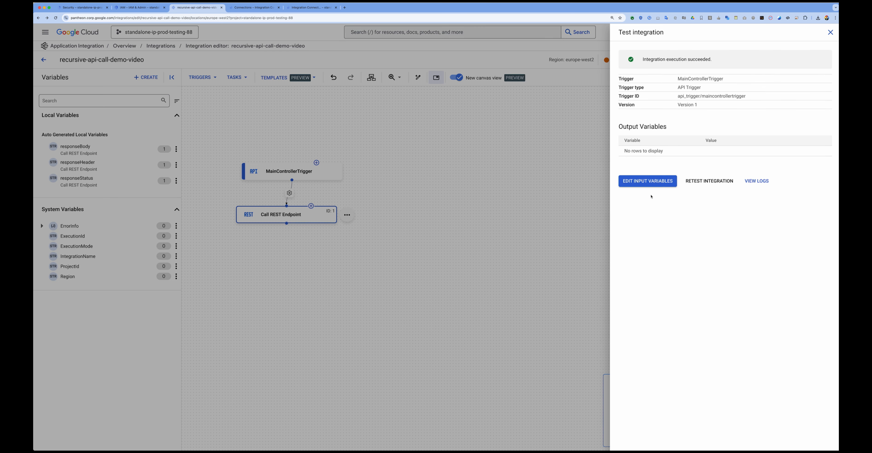
{"action": "left_click", "coordinate": [756, 181]}
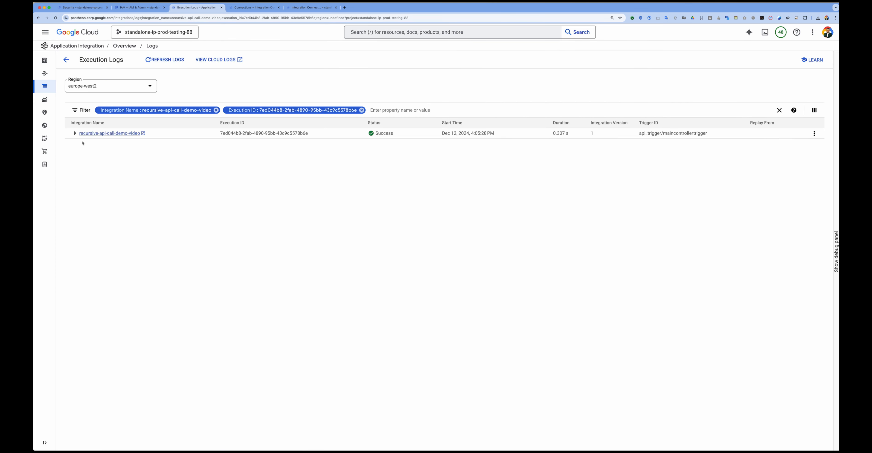
{"action": "left_click", "coordinate": [75, 133]}
{"action": "left_click", "coordinate": [78, 165]}
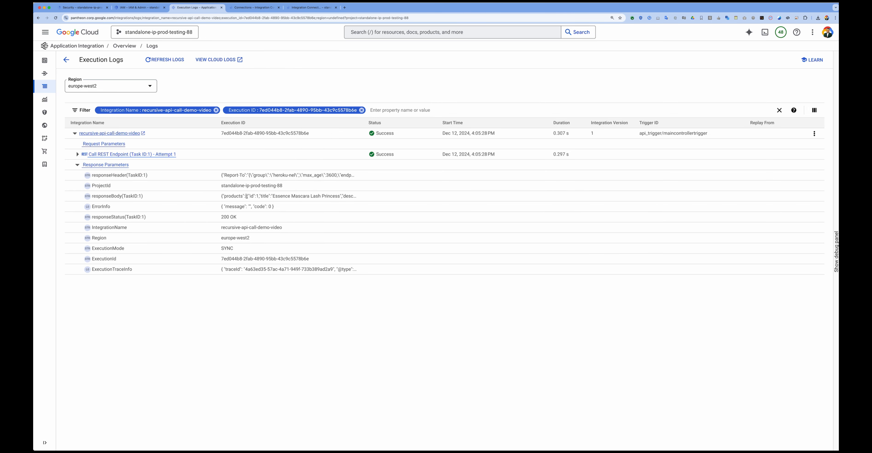
{"action": "left_click_drag", "start_coordinate": [226, 58], "coordinate": [326, 184]}
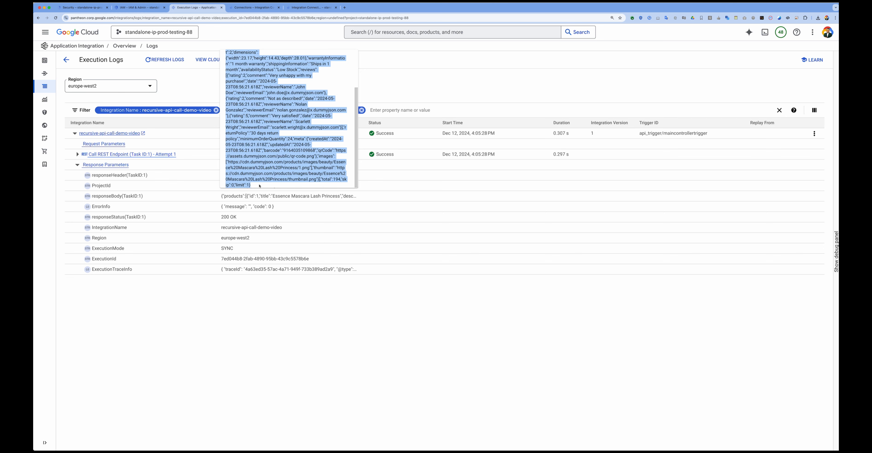
{"action": "left_click", "coordinate": [66, 59]}
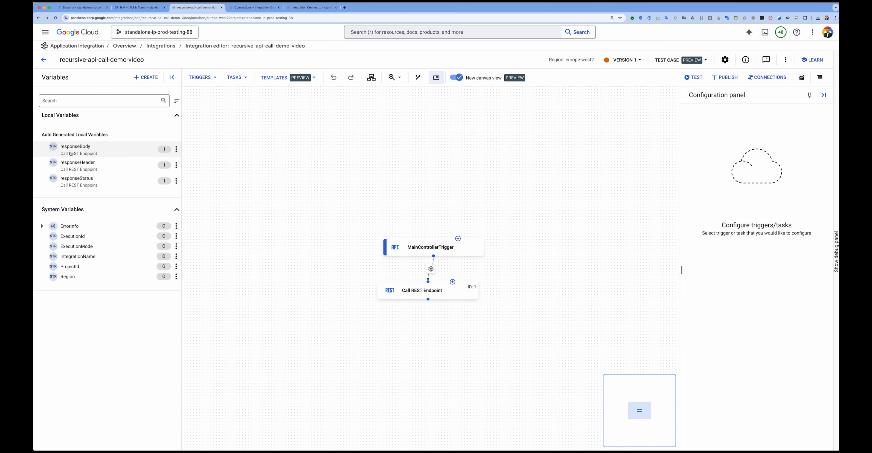
Step: Create a JSON variable named totalrecordcount-response with its schema inferred from the copied products response, and expand its fields
{"action": "left_click", "coordinate": [146, 77]}
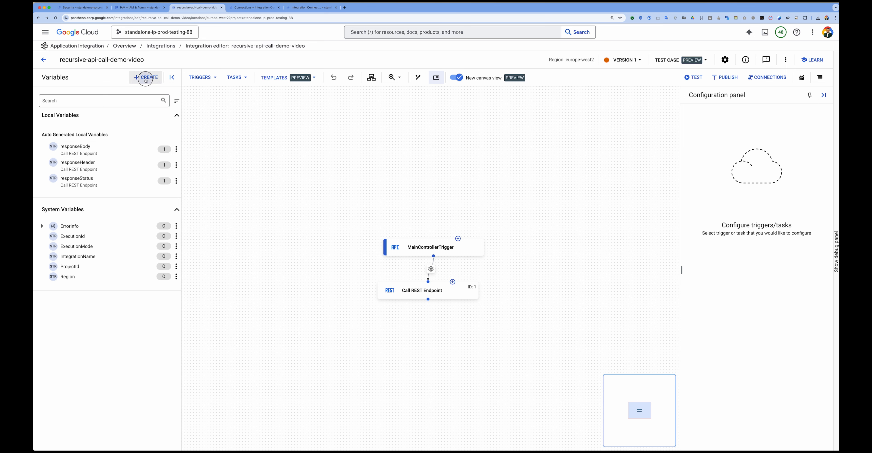
{"action": "left_click", "coordinate": [663, 63]}
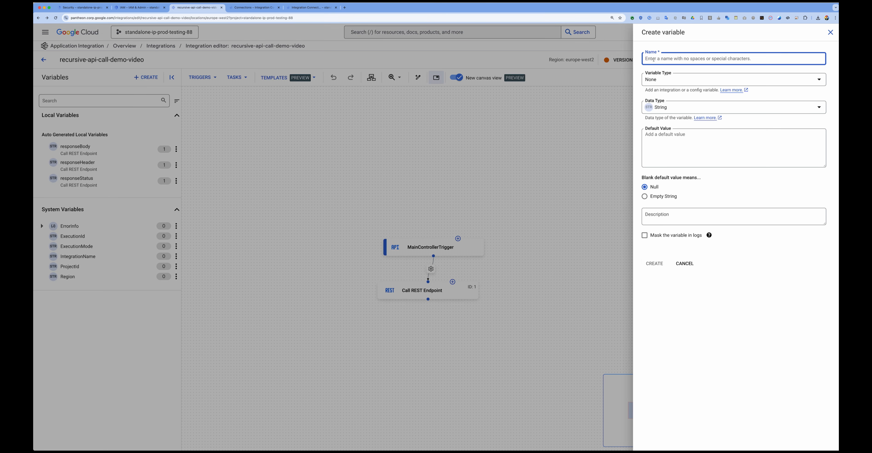
{"action": "type", "text": "totalrecordcount-response"}
{"action": "left_click", "coordinate": [673, 80]}
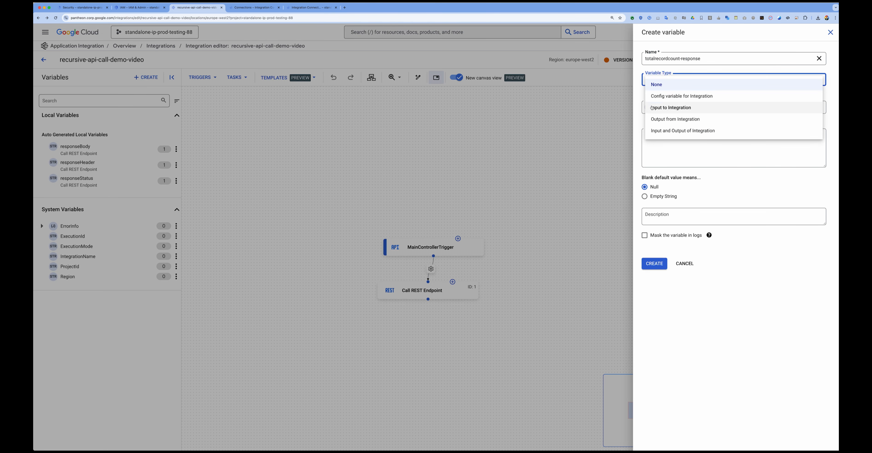
{"action": "left_click", "coordinate": [659, 108]}
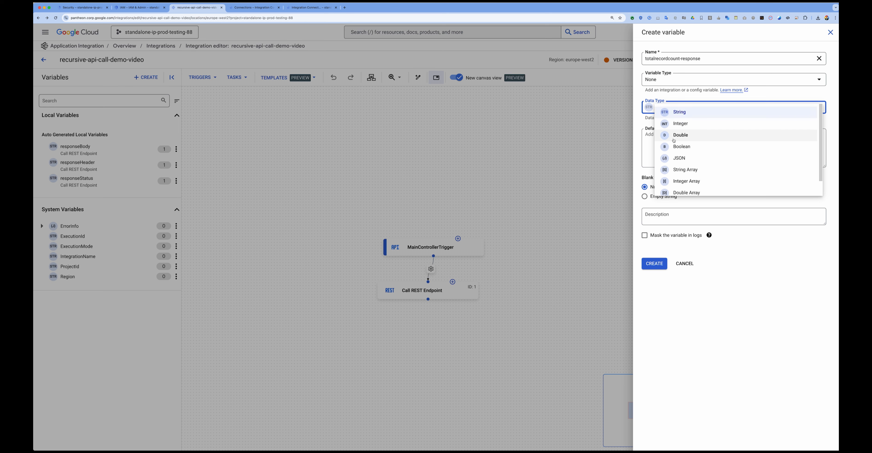
{"action": "left_click", "coordinate": [673, 159]}
{"action": "left_click", "coordinate": [659, 193]}
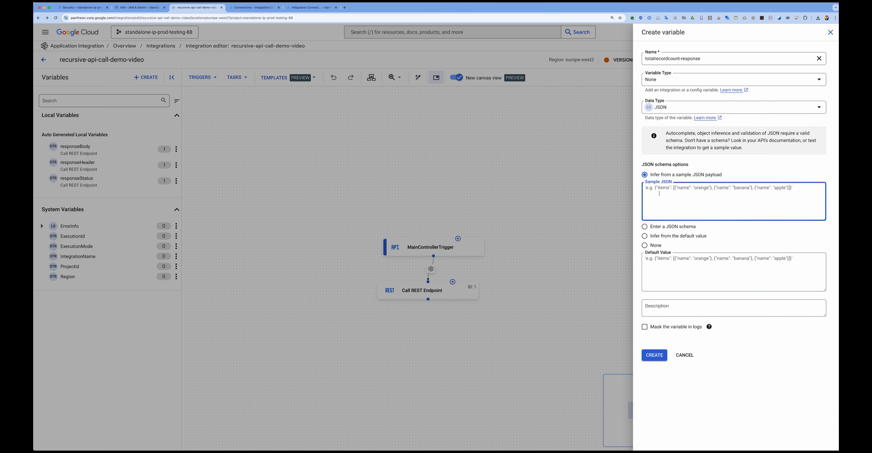
{"action": "key", "text": "super+v"}
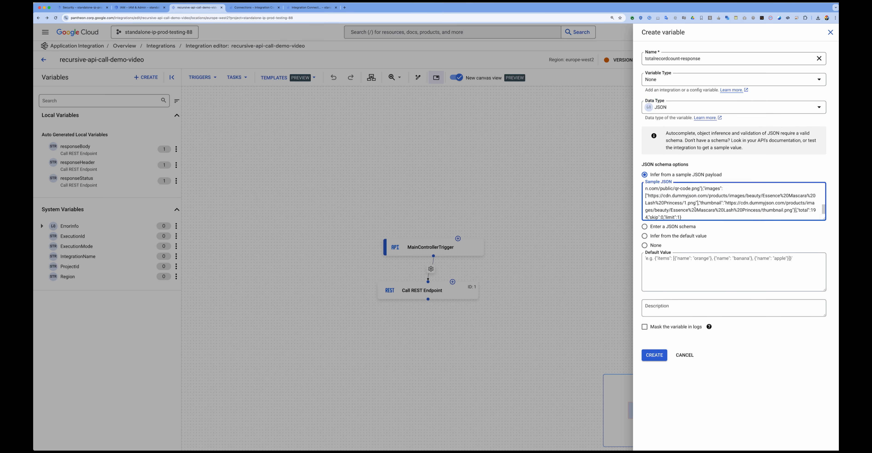
{"action": "scroll", "coordinate": [694, 209], "scroll_direction": "up", "scroll_amount": 10}
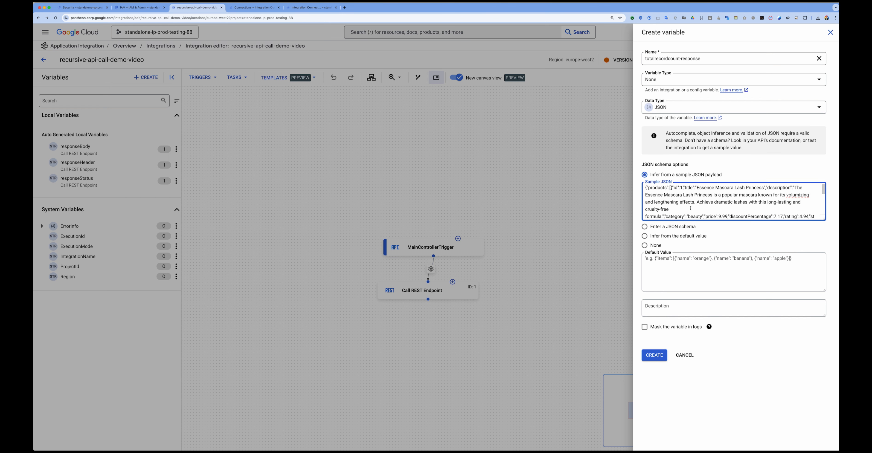
{"action": "left_click", "coordinate": [654, 355]}
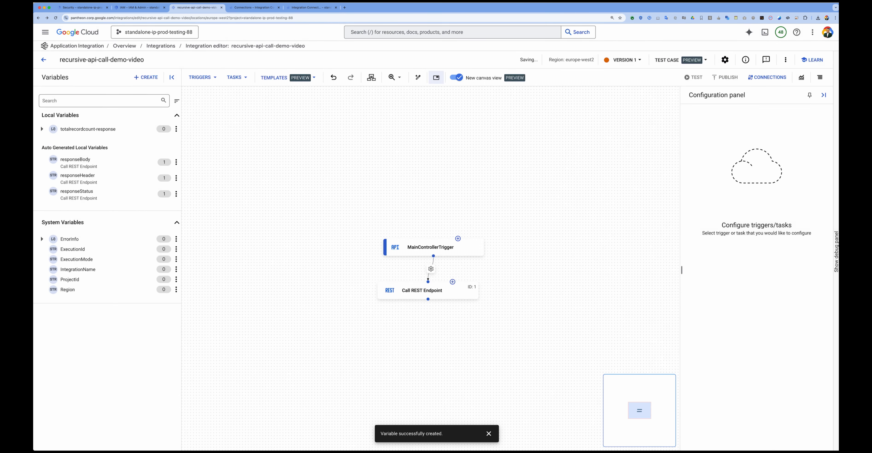
{"action": "left_click", "coordinate": [42, 129]}
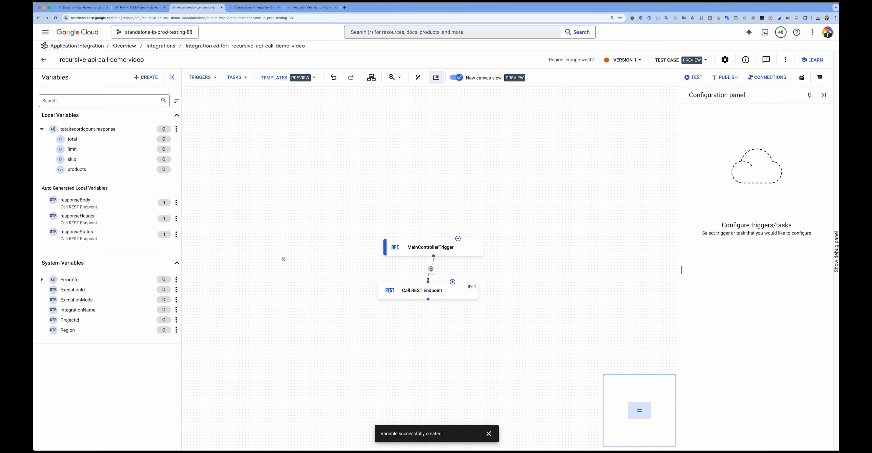
Step: Add a Data Mapping task below Call REST Endpoint, connect the two tasks, and label the new one MapTotalRecord
{"action": "left_click", "coordinate": [236, 77]}
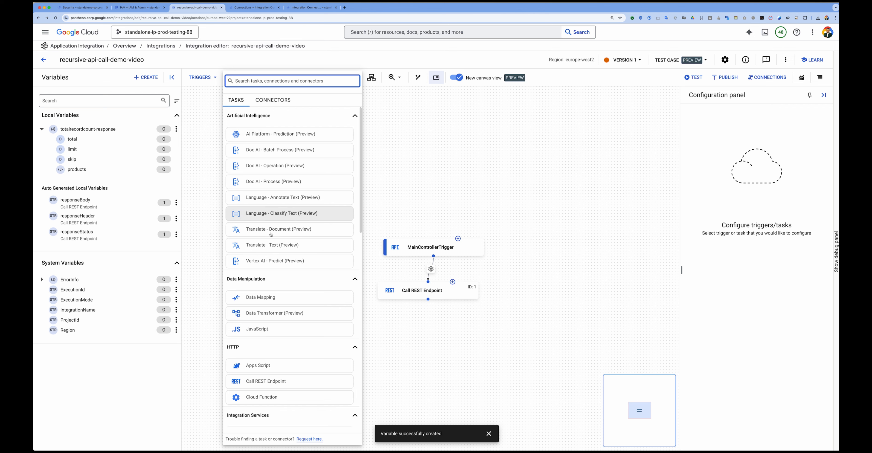
{"action": "left_click_drag", "start_coordinate": [269, 302], "coordinate": [466, 338]}
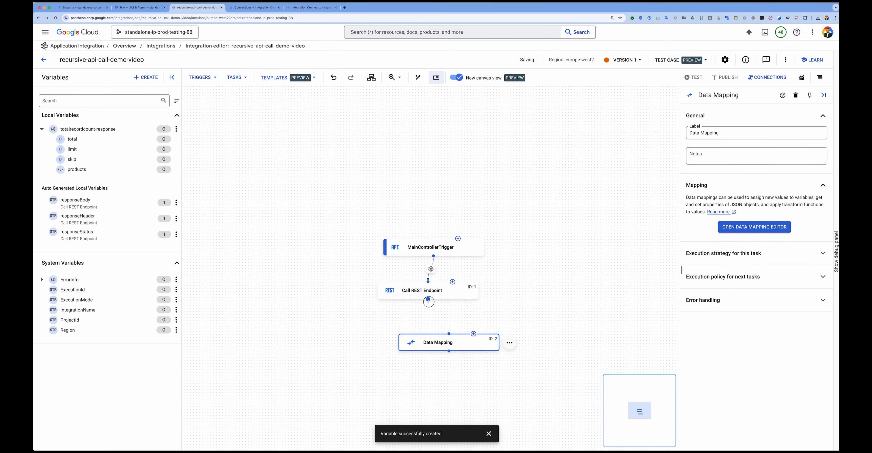
{"action": "left_click_drag", "start_coordinate": [428, 299], "coordinate": [449, 334]}
{"action": "triple_click", "coordinate": [704, 133]}
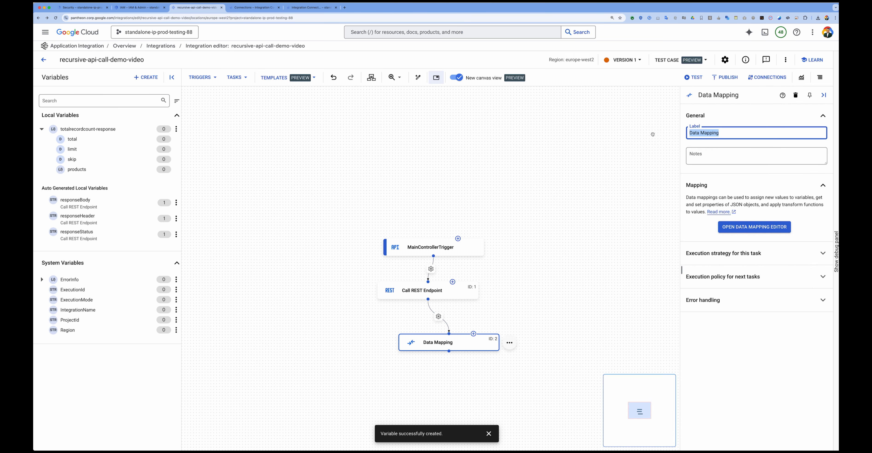
{"action": "type", "text": "MapTotalRecord"}
Step: In the MapTotalRecord data mapping, map the Call REST Endpoint responseBody to totalrecordcount-response
{"action": "left_click", "coordinate": [754, 227]}
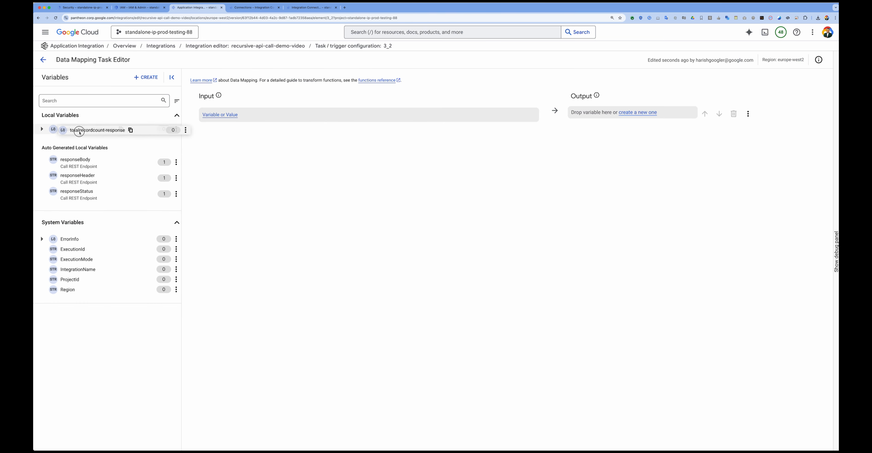
{"action": "left_click_drag", "start_coordinate": [83, 130], "coordinate": [596, 115]}
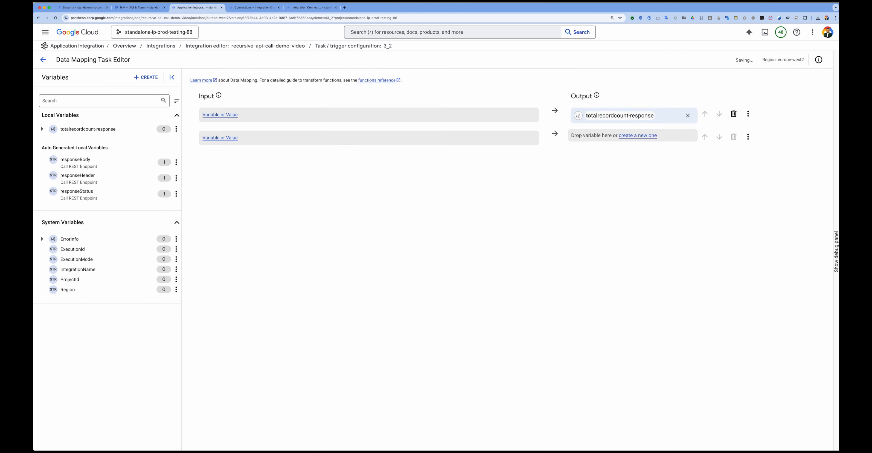
{"action": "left_click_drag", "start_coordinate": [70, 162], "coordinate": [225, 119]}
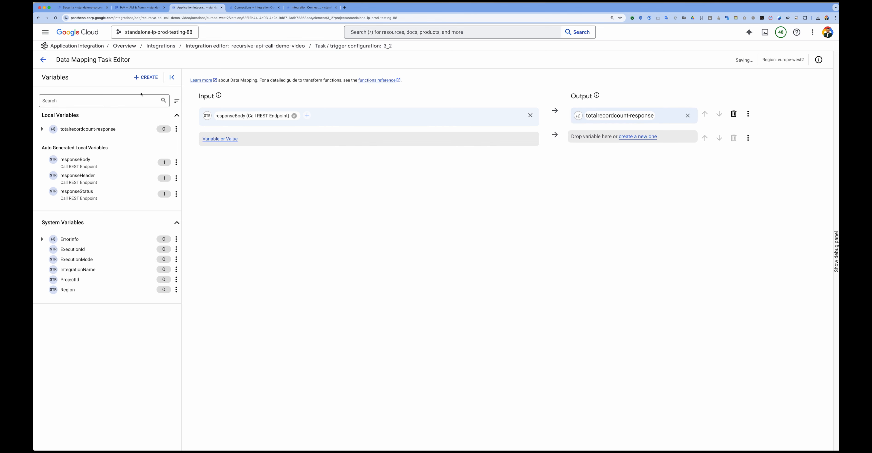
Step: Create a Double variable named total-product-count and set it as the output of the second mapping row
{"action": "left_click", "coordinate": [58, 134]}
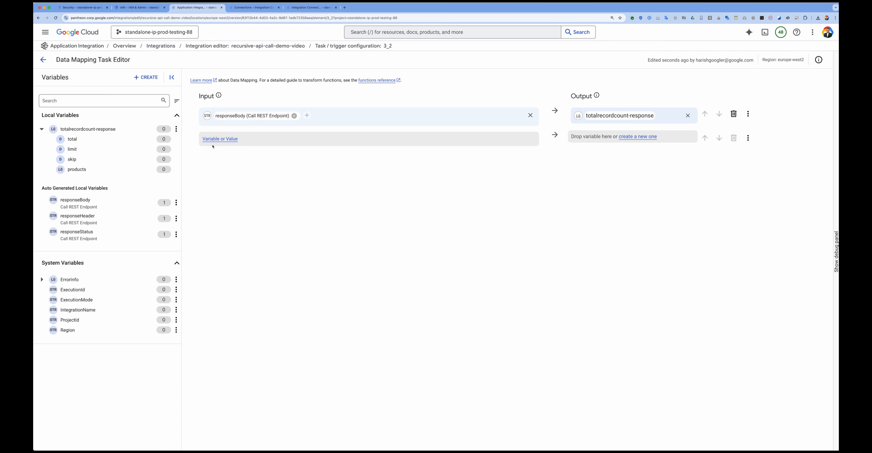
{"action": "left_click", "coordinate": [146, 77]}
{"action": "type", "text": "total-product-count"}
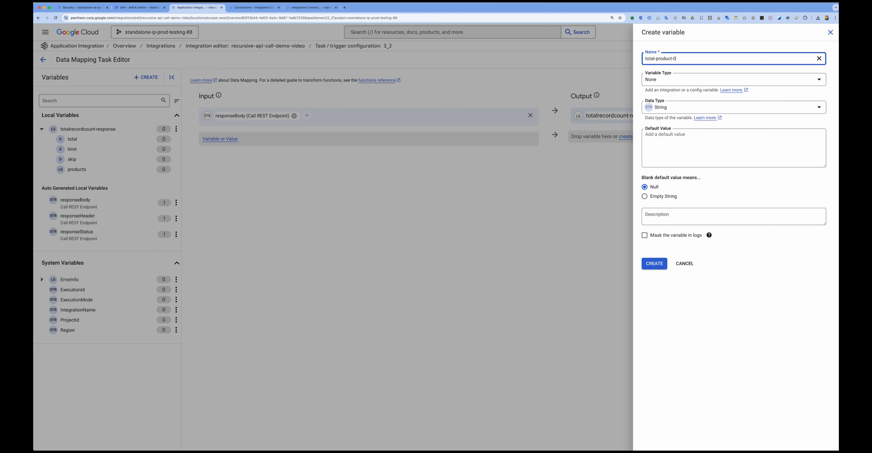
{"action": "left_click", "coordinate": [676, 107]}
{"action": "left_click", "coordinate": [680, 138]}
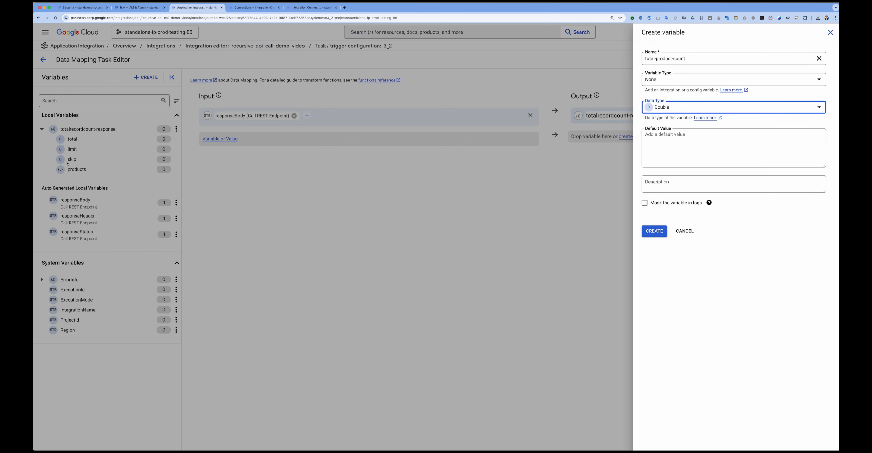
{"action": "left_click", "coordinate": [654, 231]}
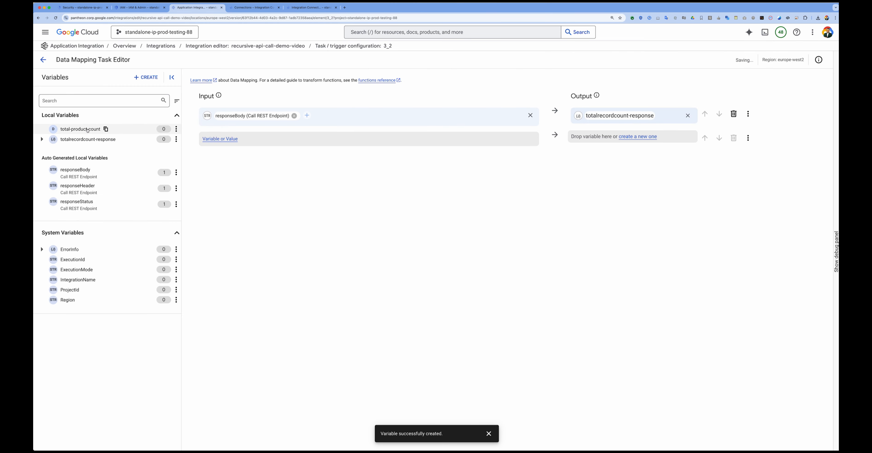
{"action": "left_click_drag", "start_coordinate": [96, 129], "coordinate": [617, 138]}
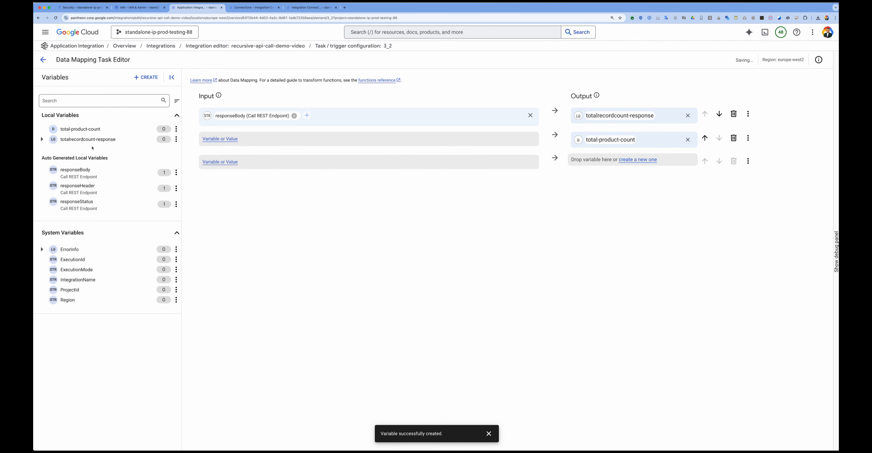
Step: Map the total field of totalrecordcount-response to total-product-count in the second mapping row, then return to the integration canvas
{"action": "left_click", "coordinate": [41, 140]}
{"action": "left_click_drag", "start_coordinate": [72, 150], "coordinate": [233, 141]}
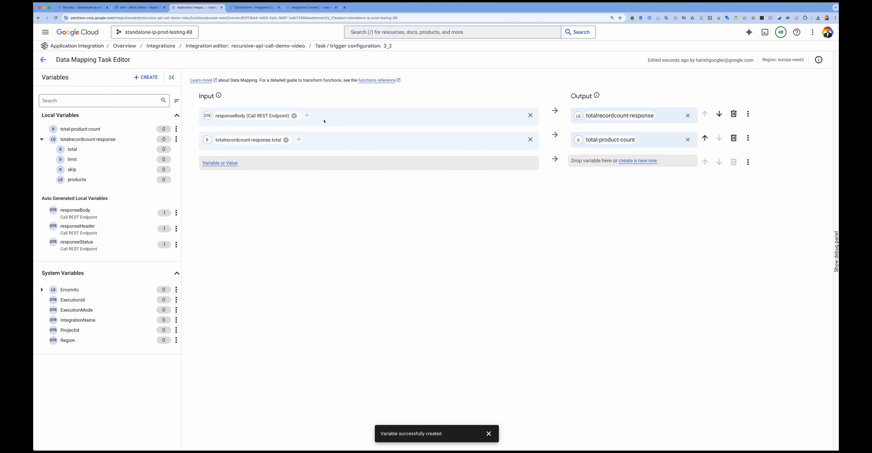
{"action": "left_click", "coordinate": [705, 138]}
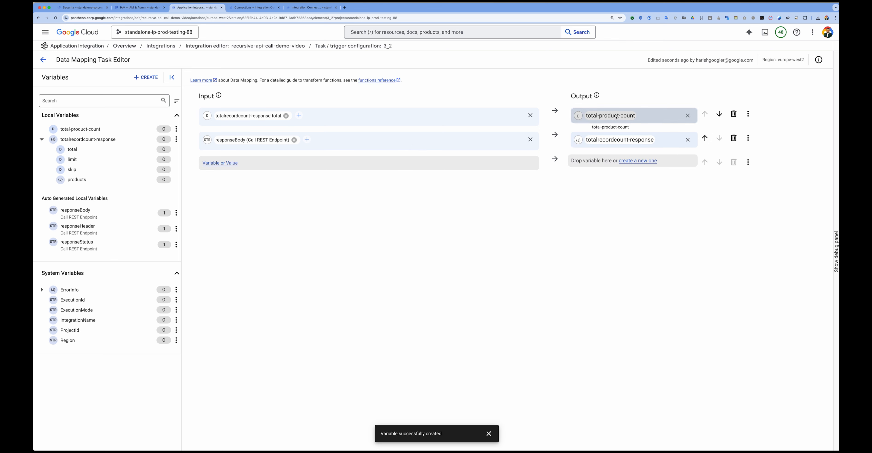
{"action": "left_click", "coordinate": [704, 138]}
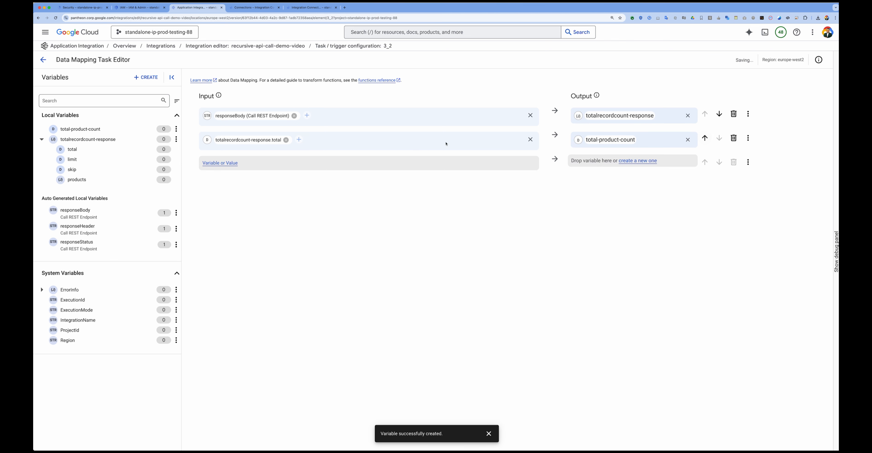
{"action": "left_click", "coordinate": [46, 61]}
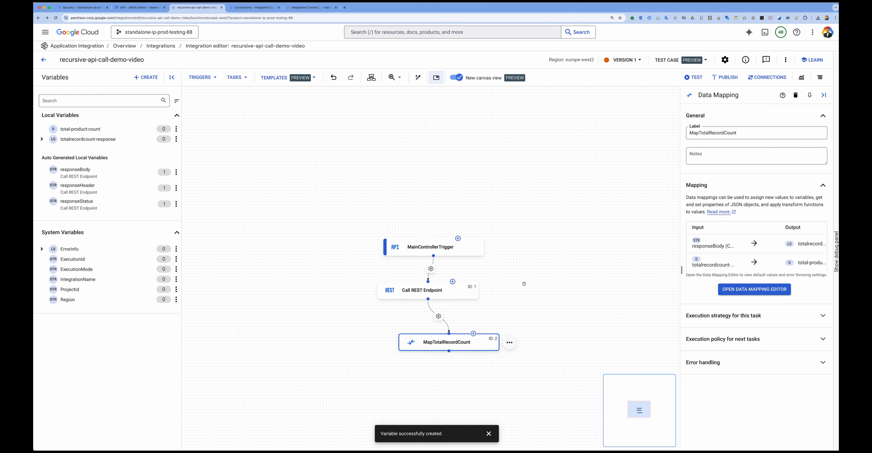
Step: Test the integration through MainControllerTrigger and check the total-product-count value for MapTotalRecordCount in the execution logs
{"action": "left_click", "coordinate": [694, 77]}
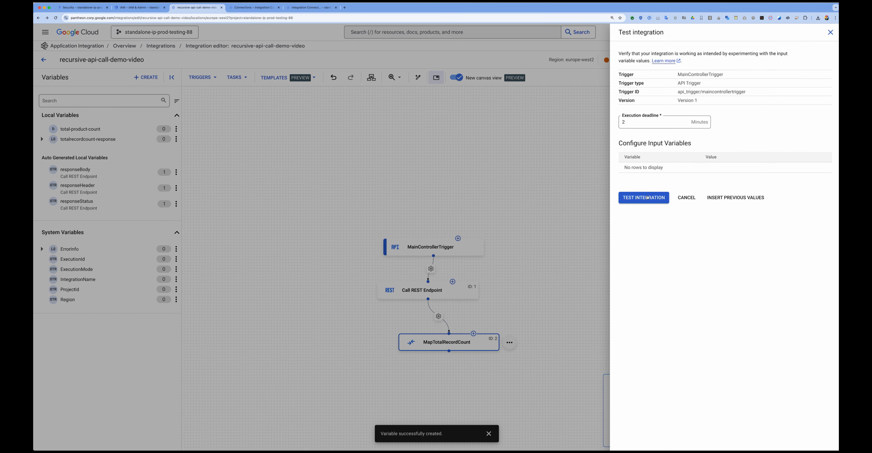
{"action": "left_click", "coordinate": [647, 198]}
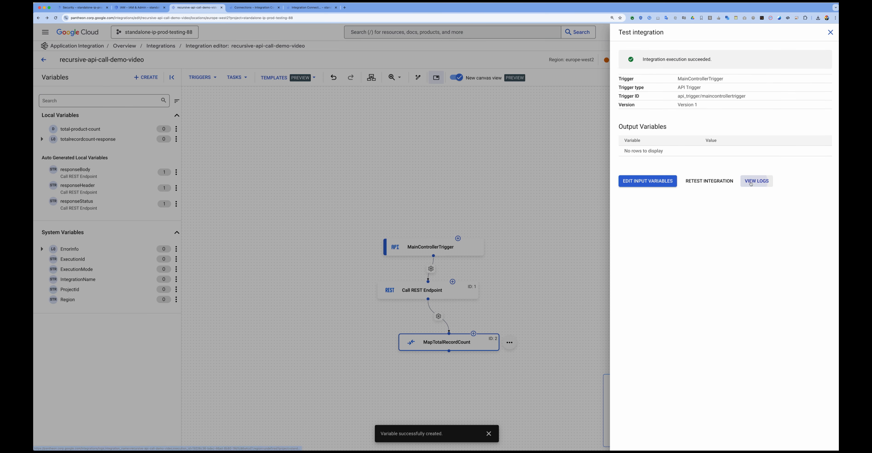
{"action": "left_click", "coordinate": [755, 182]}
{"action": "left_click", "coordinate": [74, 133]}
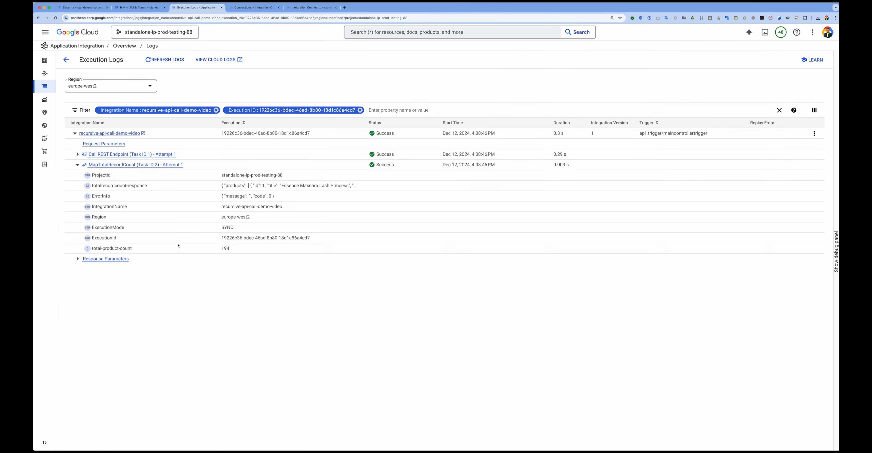
{"action": "left_click_drag", "start_coordinate": [143, 251], "coordinate": [88, 248]}
{"action": "left_click", "coordinate": [230, 249]}
{"action": "left_click_drag", "start_coordinate": [230, 249], "coordinate": [220, 249]}
{"action": "left_click", "coordinate": [223, 249]}
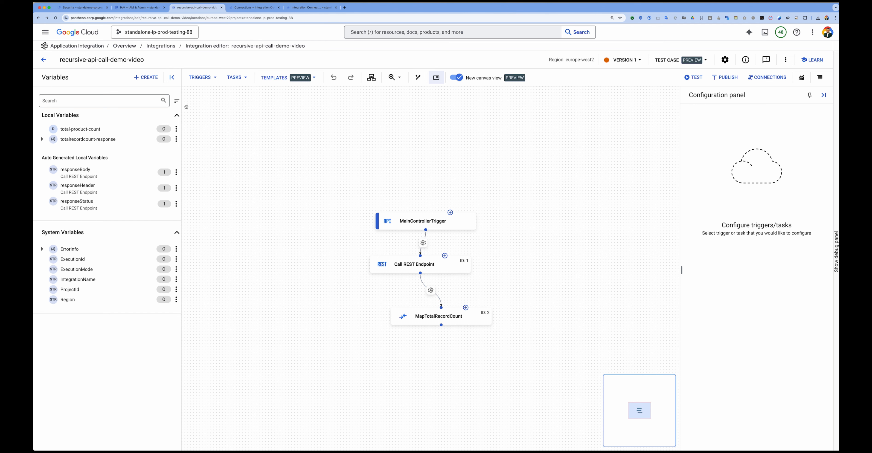
Step: Create an Integer variable named skip-value-int with a default value
{"action": "left_click", "coordinate": [145, 78]}
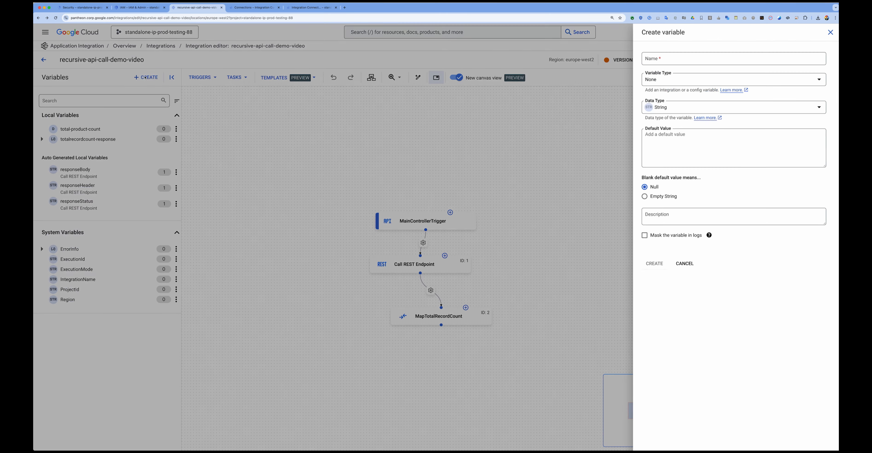
{"action": "left_click", "coordinate": [673, 59]}
{"action": "type", "text": "skip-value-int"}
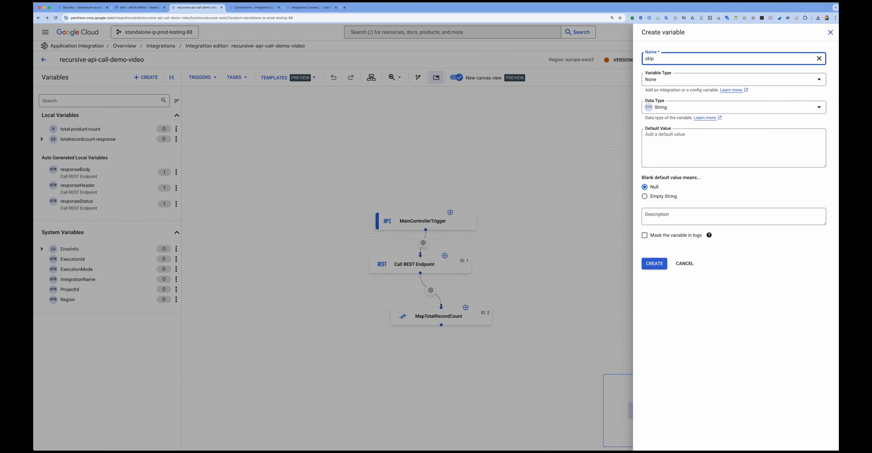
{"action": "left_click", "coordinate": [661, 111]}
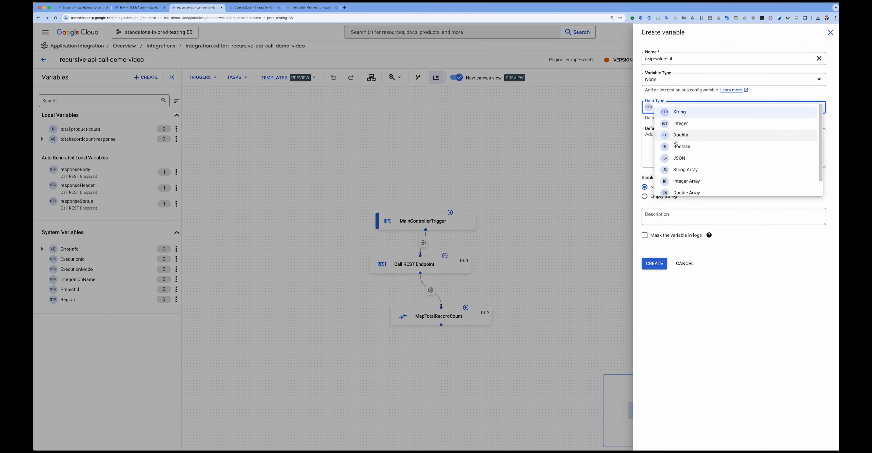
{"action": "left_click", "coordinate": [682, 125]}
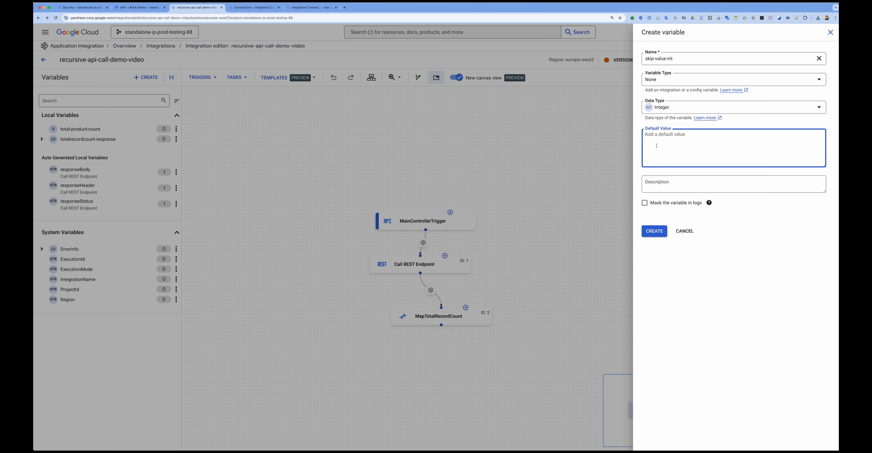
{"action": "type", "text": "10"}
{"action": "left_click", "coordinate": [653, 231]}
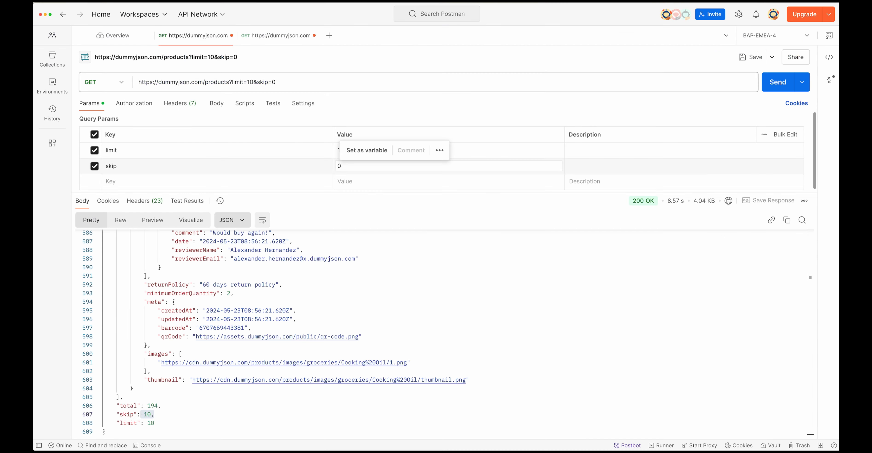
Step: Switch to Postman and try skip values of 10 and 20 in the dummyjson products request parameters
{"action": "key", "text": "BackSpace"}
{"action": "type", "text": "10"}
{"action": "key", "text": "BackSpace"}
{"action": "key", "text": "BackSpace"}
{"action": "type", "text": "20"}
{"action": "left_click", "coordinate": [366, 217]}
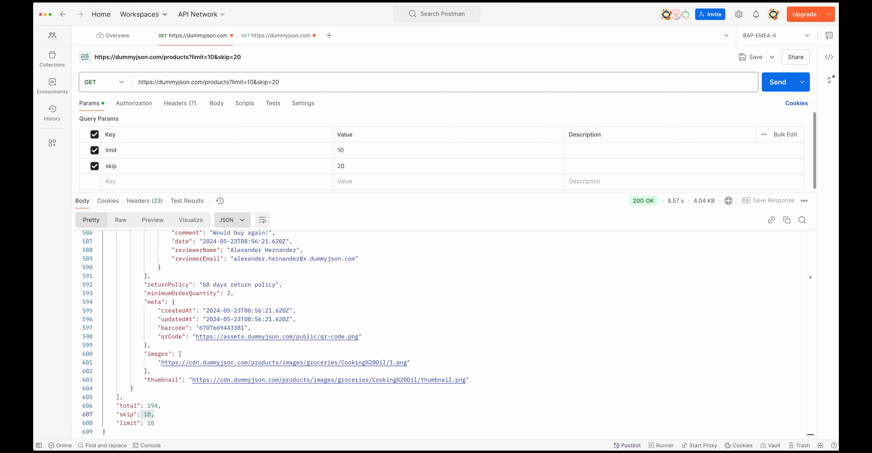
Step: Replace the skip parameter's value in the products request with the offset sequence 0,10,20,........190
{"action": "left_click", "coordinate": [350, 166]}
{"action": "key", "text": "BackSpace"}
{"action": "key", "text": "BackSpace"}
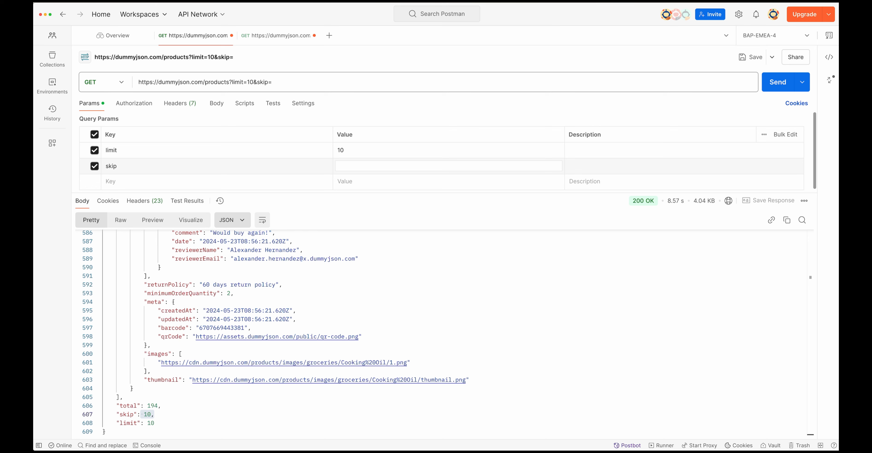
{"action": "type", "text": "0,10,20,........"}
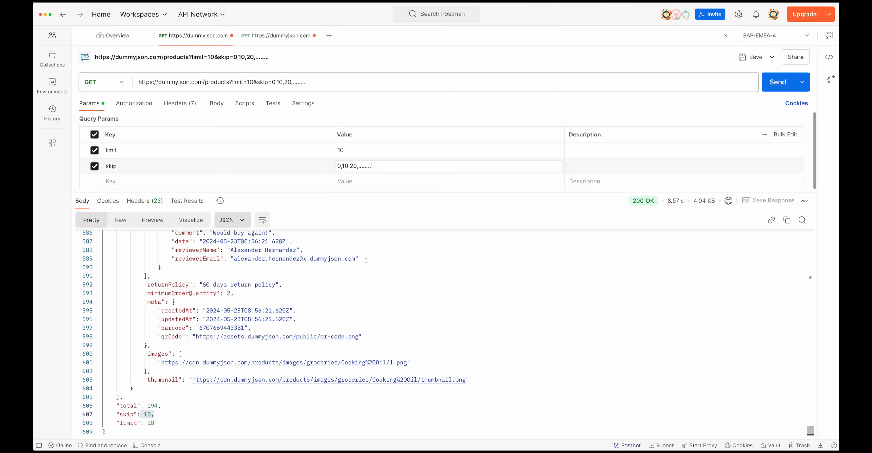
{"action": "type", "text": "190"}
{"action": "left_click_drag", "start_coordinate": [383, 166], "coordinate": [317, 147]}
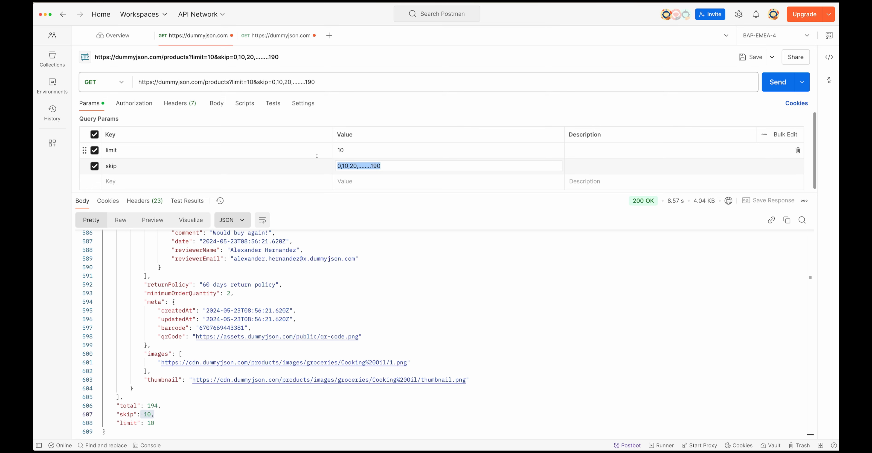
{"action": "left_click", "coordinate": [383, 168]}
{"action": "left_click_drag", "start_coordinate": [338, 166], "coordinate": [391, 167]}
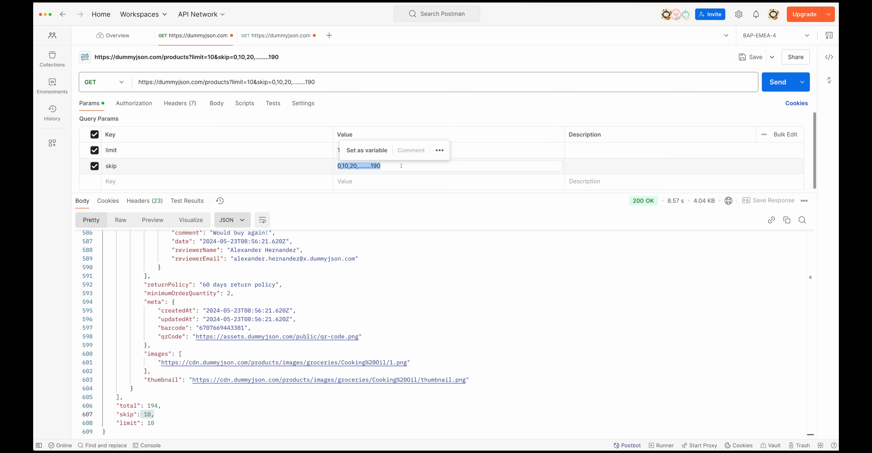
{"action": "left_click", "coordinate": [401, 166]}
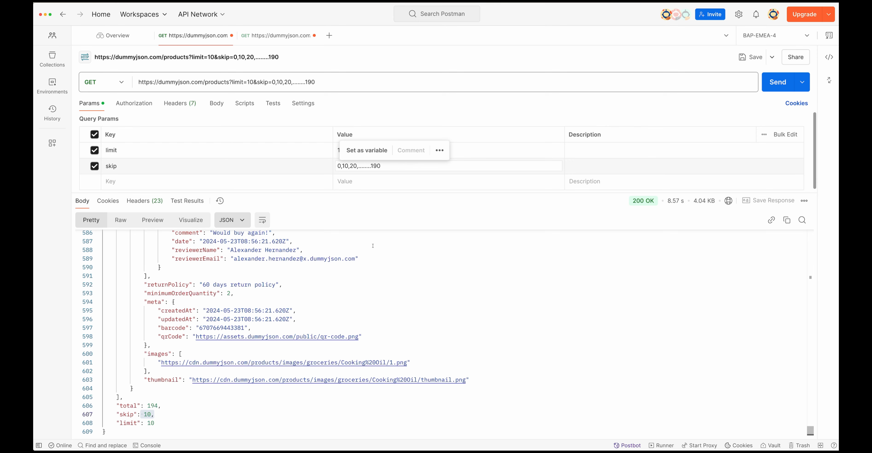
{"action": "left_click", "coordinate": [355, 293]}
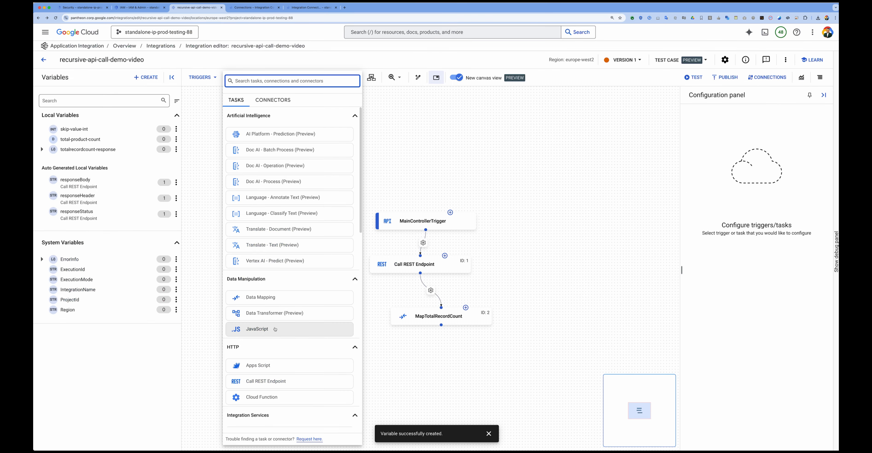
Step: Switch to Application Integration, add a JavaScript task, and script total from total-product-count and limit from skip-value-int using event.getParameter
{"action": "left_click", "coordinate": [270, 330]}
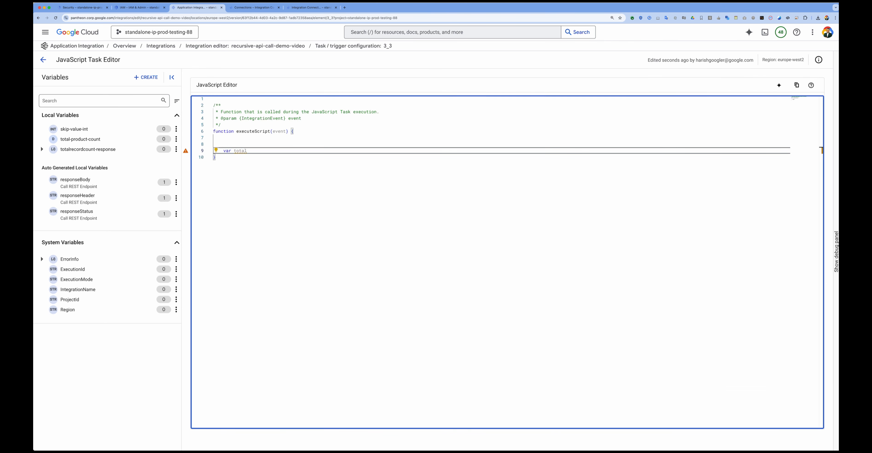
{"action": "type", "text": "= event.getParameter(\"total-product-count\");"}
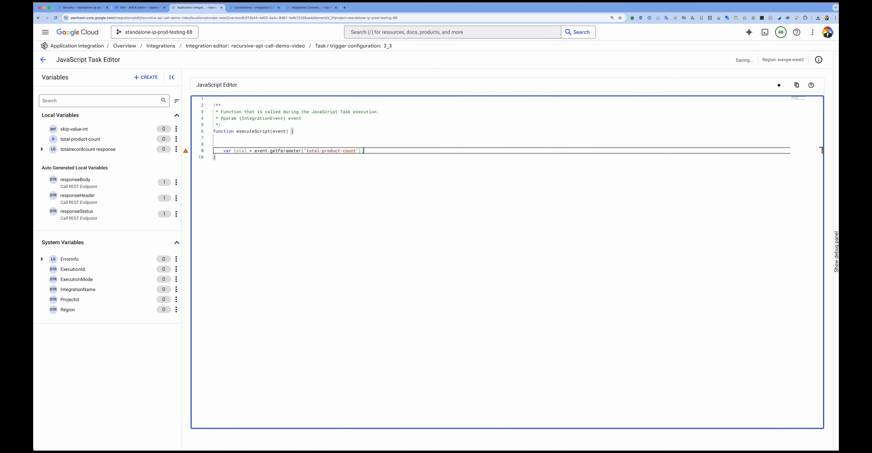
{"action": "key", "text": "Return"}
{"action": "type", "text": "var limit = event.getParameter(\"skip-value-int\");"}
{"action": "key", "text": "Return"}
{"action": "key", "text": "Return"}
{"action": "key", "text": "Return"}
Step: Declare an empty skip_array and add a for loop from i=0 while i<= total, incrementing by limit, that pushes i into it
{"action": "type", "text": "var skip_array=["}
{"action": "key", "text": "Return"}
{"action": "key", "text": "ctrl+z"}
{"action": "key", "text": "End"}
{"action": "key", "text": "Return"}
{"action": "key", "text": "Return"}
{"action": "type", "text": "for(var i=0;  i<= total; i += limit){"}
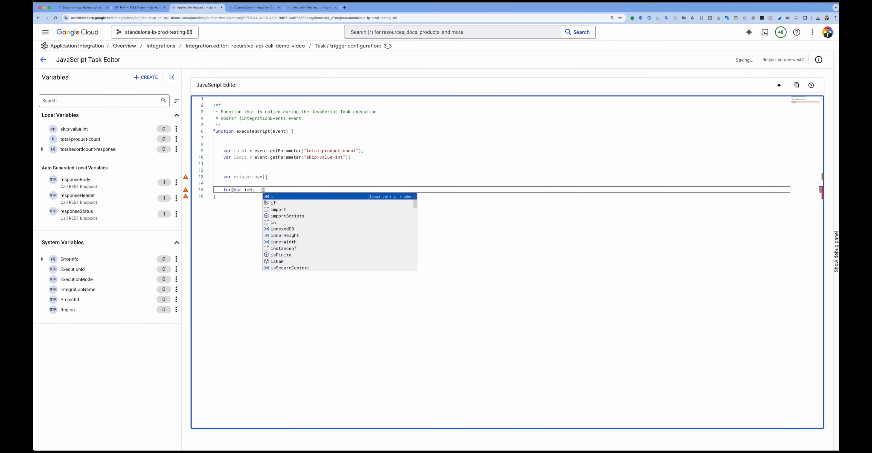
{"action": "key", "text": "Return"}
{"action": "type", "text": "skip_array.push(i);"}
{"action": "key", "text": "Down"}
{"action": "key", "text": "Return"}
{"action": "key", "text": "Return"}
Step: Output skip_array to the skip-array-value parameter with event.setParameter, and end the skip_array declaration with a semicolon
{"action": "type", "text": "event.setParameter(\"skip-array-value\",skip_array);"}
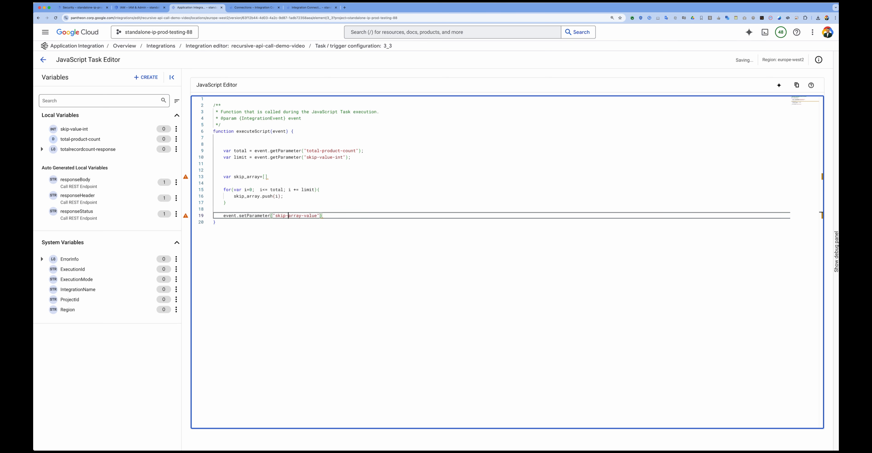
{"action": "left_click", "coordinate": [338, 177]}
{"action": "type", "text": ";"}
{"action": "left_click", "coordinate": [385, 195]}
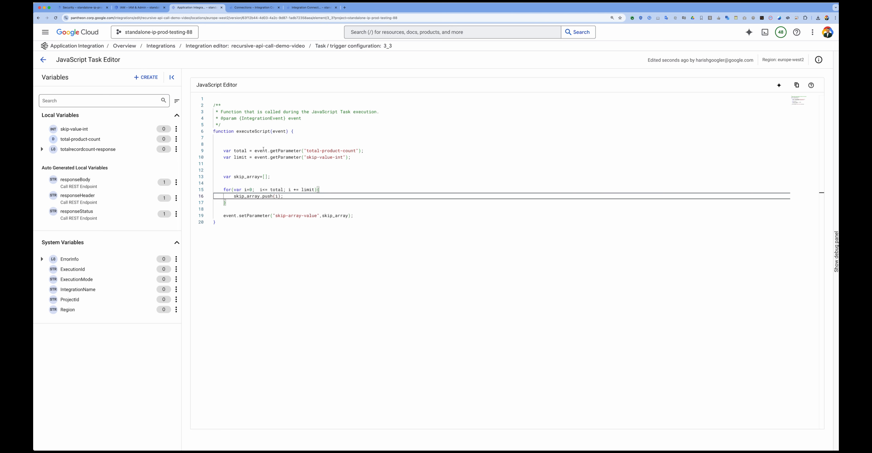
Step: Review the script's total and limit parameters, the for loop's bounds and increment, and the uses of skip_array
{"action": "left_click_drag", "start_coordinate": [255, 151], "coordinate": [333, 157]}
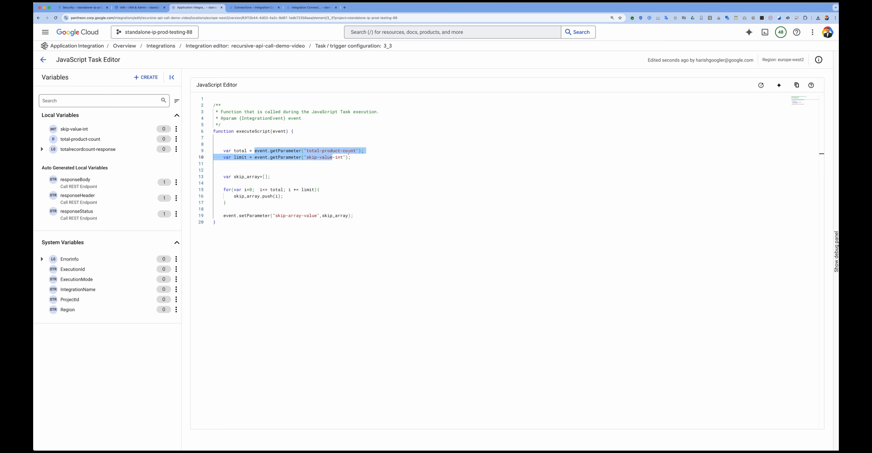
{"action": "mouse_move", "coordinate": [98, 139]}
{"action": "left_click", "coordinate": [319, 169]}
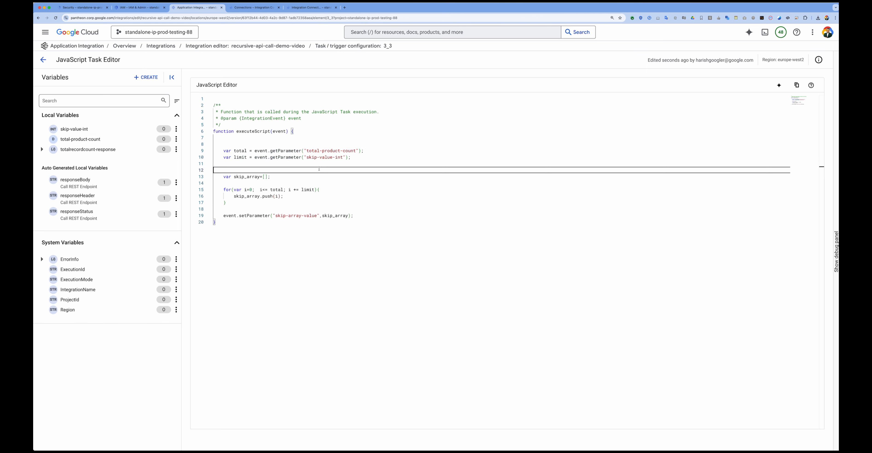
{"action": "left_click_drag", "start_coordinate": [307, 157], "coordinate": [345, 156]}
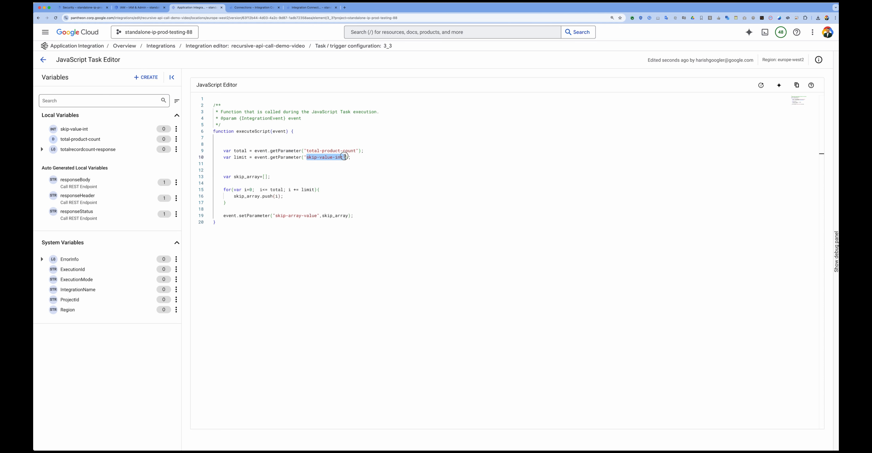
{"action": "double_click", "coordinate": [240, 157]}
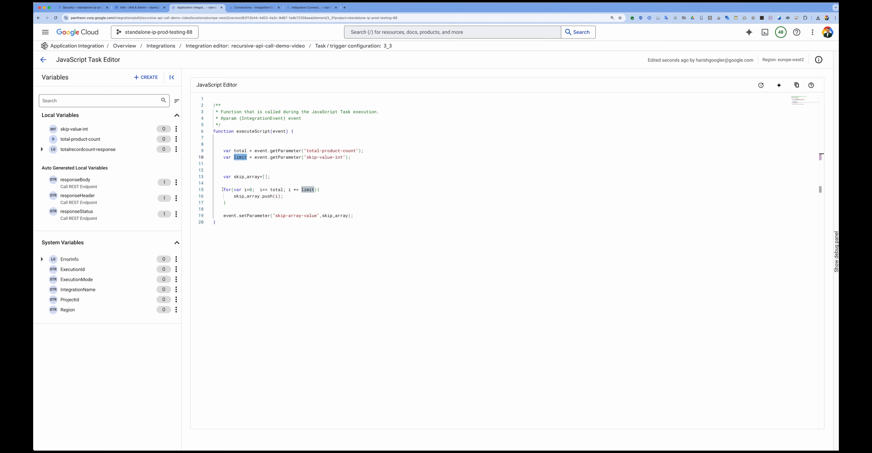
{"action": "left_click_drag", "start_coordinate": [223, 189], "coordinate": [242, 204]}
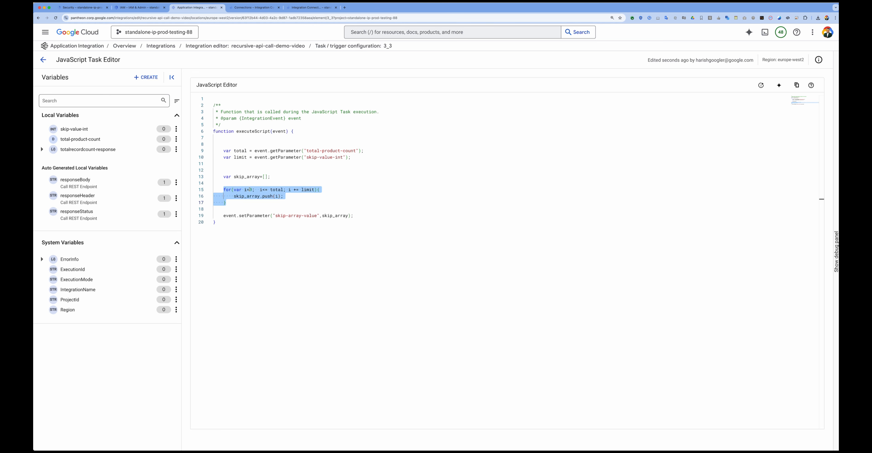
{"action": "left_click", "coordinate": [245, 190]}
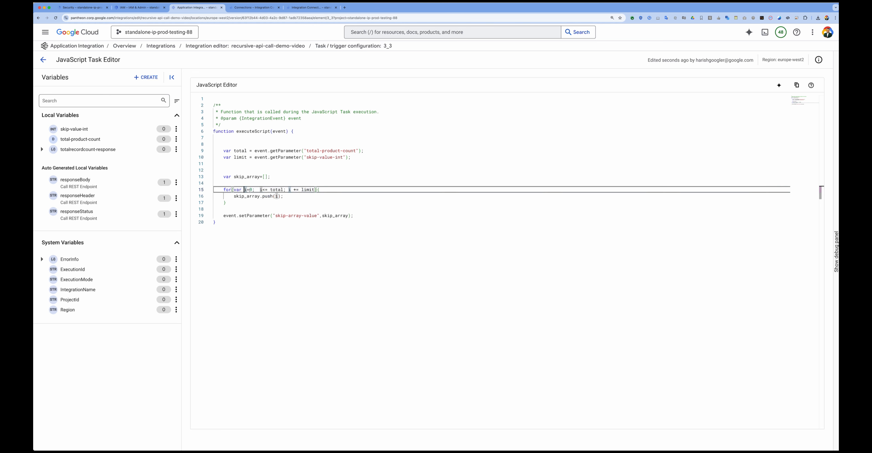
{"action": "double_click", "coordinate": [274, 190]}
{"action": "double_click", "coordinate": [237, 150]}
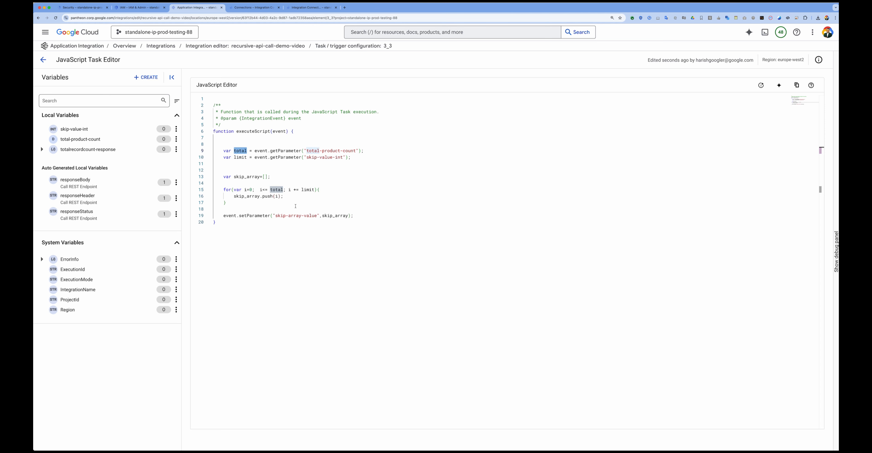
{"action": "left_click", "coordinate": [313, 209]}
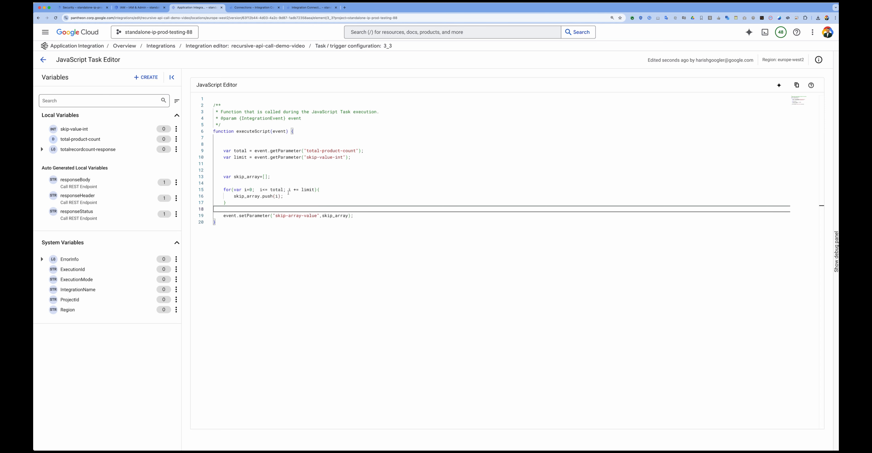
{"action": "double_click", "coordinate": [305, 189]}
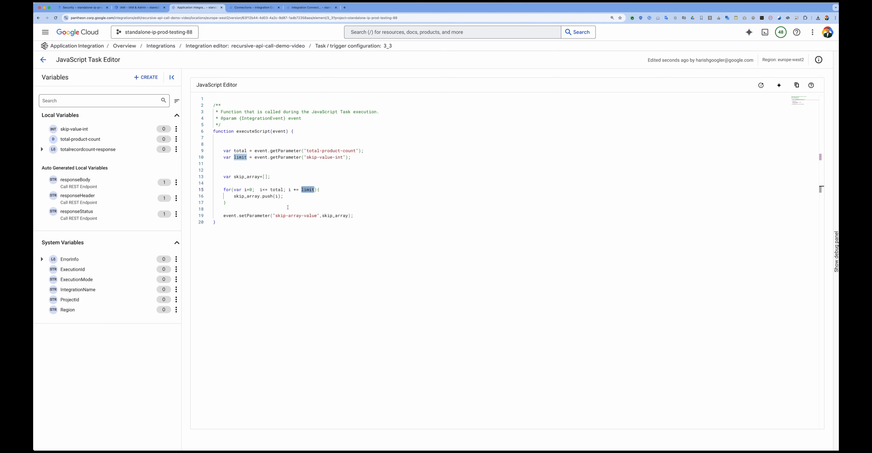
{"action": "double_click", "coordinate": [248, 196]}
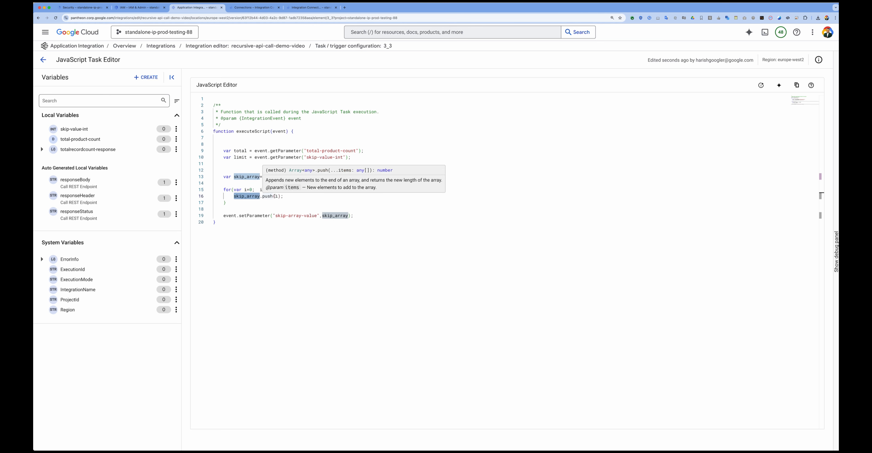
{"action": "double_click", "coordinate": [247, 176]}
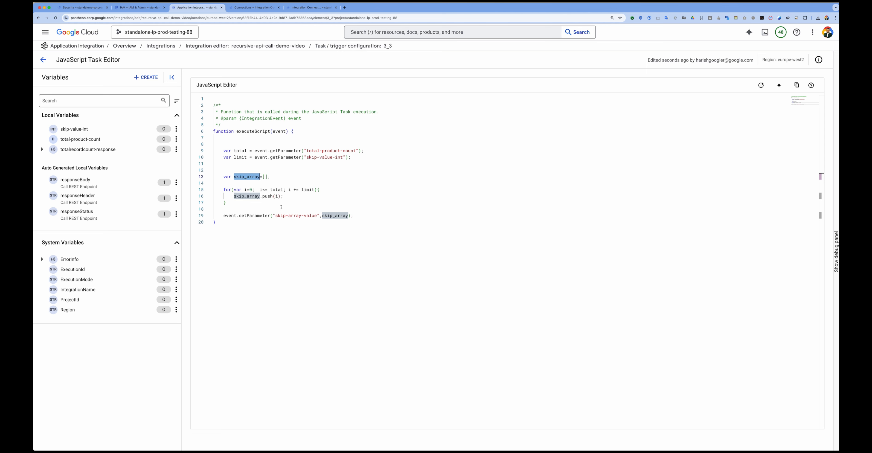
{"action": "left_click", "coordinate": [357, 215]}
{"action": "key", "text": "Return"}
{"action": "key", "text": "Return"}
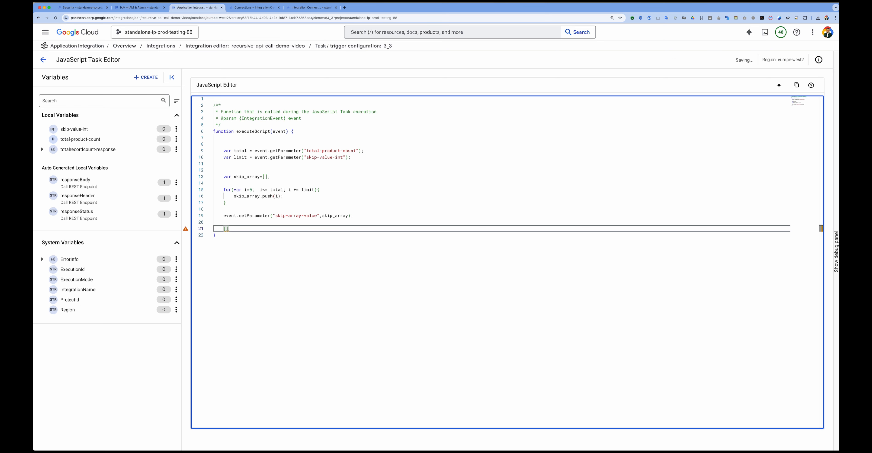
{"action": "type", "text": "[0,10"}
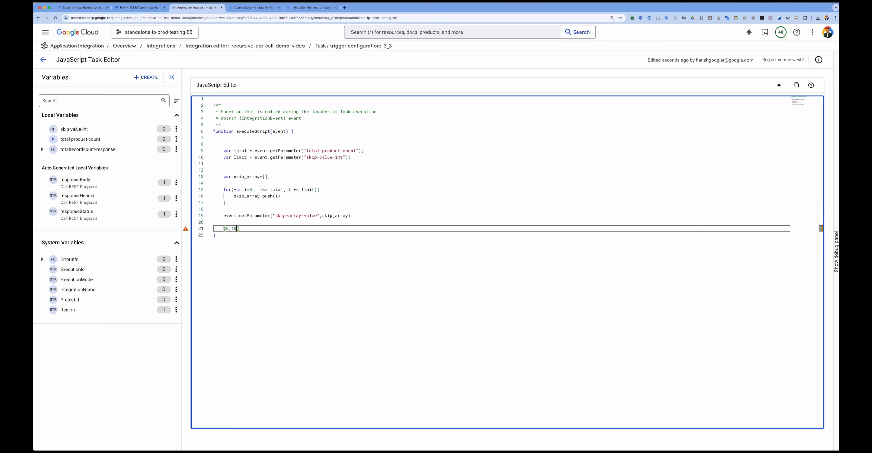
{"action": "type", "text": ",20"}
{"action": "left_click_drag", "start_coordinate": [260, 230], "coordinate": [209, 229]}
{"action": "key", "text": "BackSpace"}
Step: Create a variable named skip-array-value, matching the script's output parameter, with the Integer Array data type
{"action": "left_click_drag", "start_coordinate": [275, 216], "coordinate": [316, 216]}
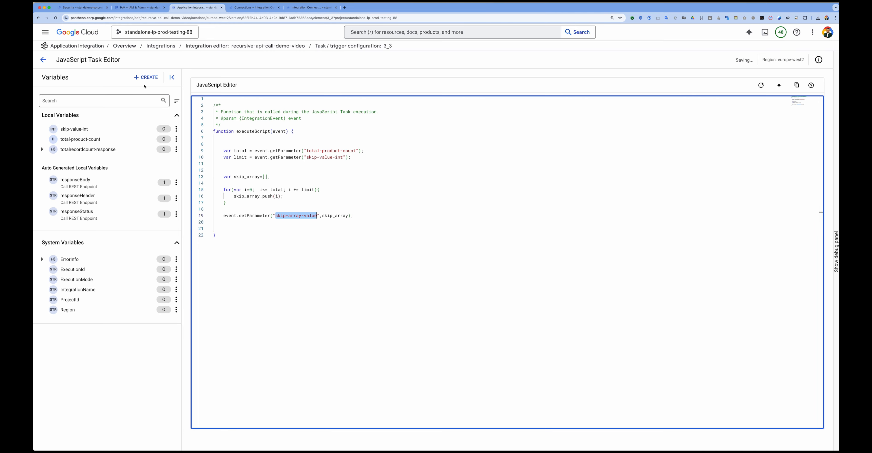
{"action": "left_click", "coordinate": [146, 77]}
{"action": "left_click", "coordinate": [699, 58]}
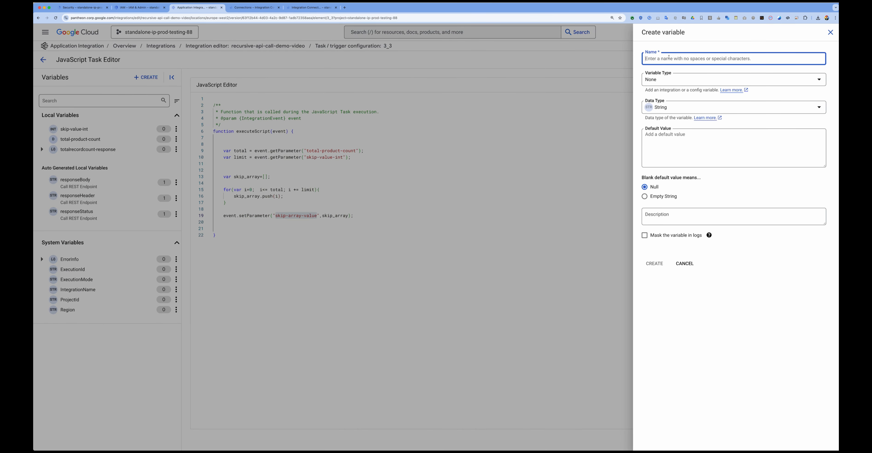
{"action": "key", "text": "super+v"}
{"action": "left_click", "coordinate": [671, 107]}
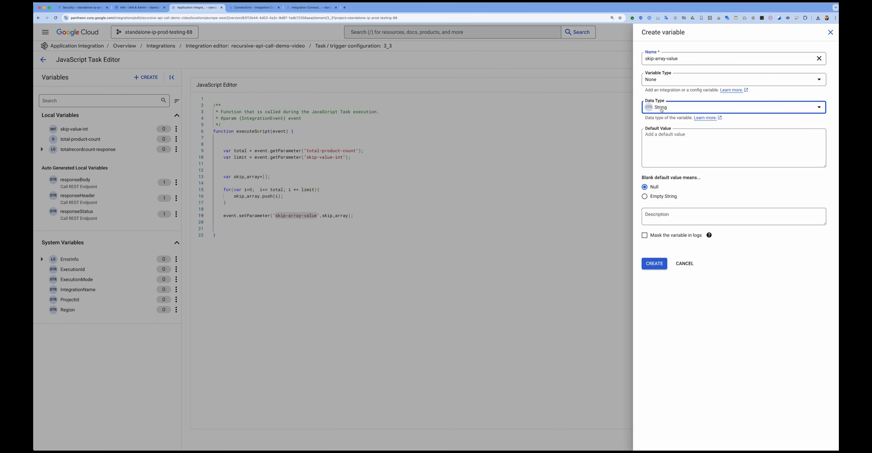
{"action": "left_click", "coordinate": [688, 181]}
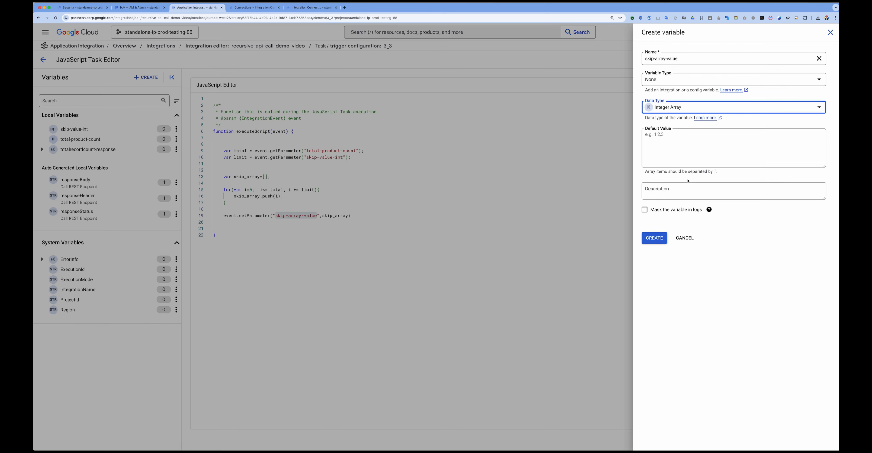
{"action": "left_click", "coordinate": [654, 238]}
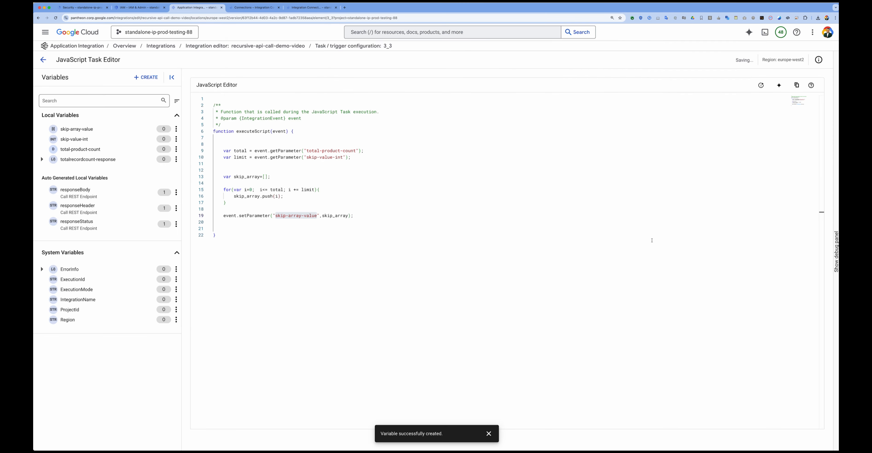
Step: Test the integration from its canvas and examine the skip-array-value output in the execution log's response parameters
{"action": "left_click", "coordinate": [43, 60]}
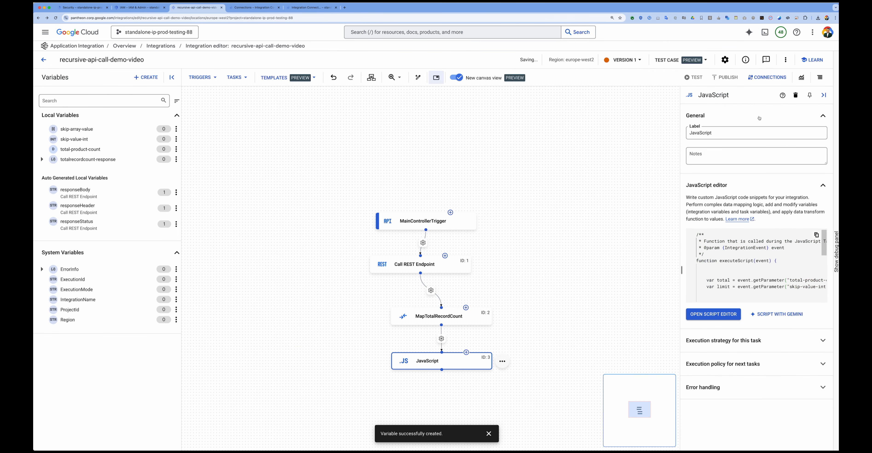
{"action": "left_click", "coordinate": [703, 80]}
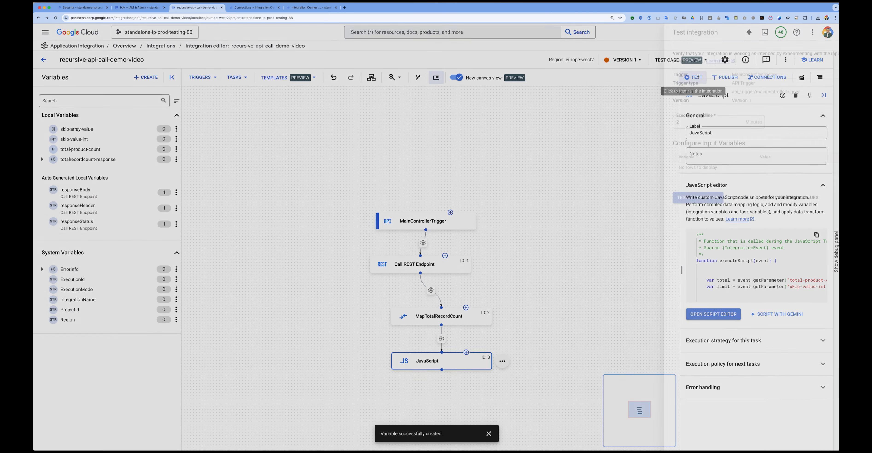
{"action": "left_click", "coordinate": [658, 201]}
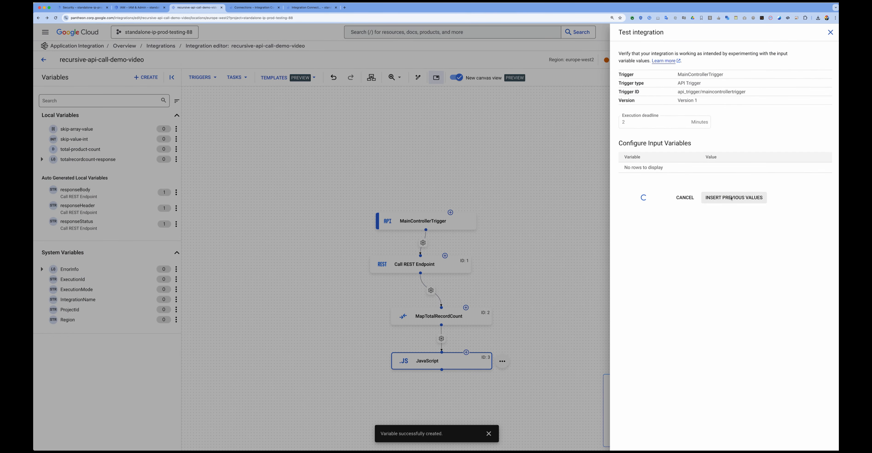
{"action": "left_click", "coordinate": [759, 180]}
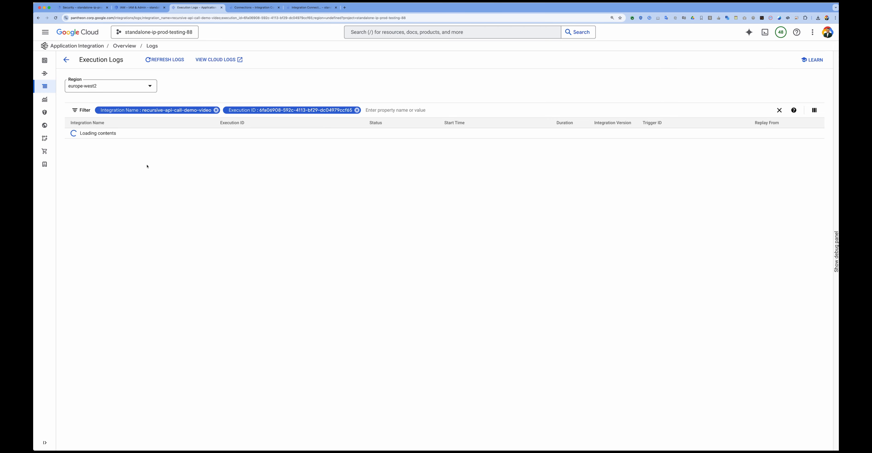
{"action": "left_click", "coordinate": [76, 133]}
{"action": "left_click", "coordinate": [77, 186]}
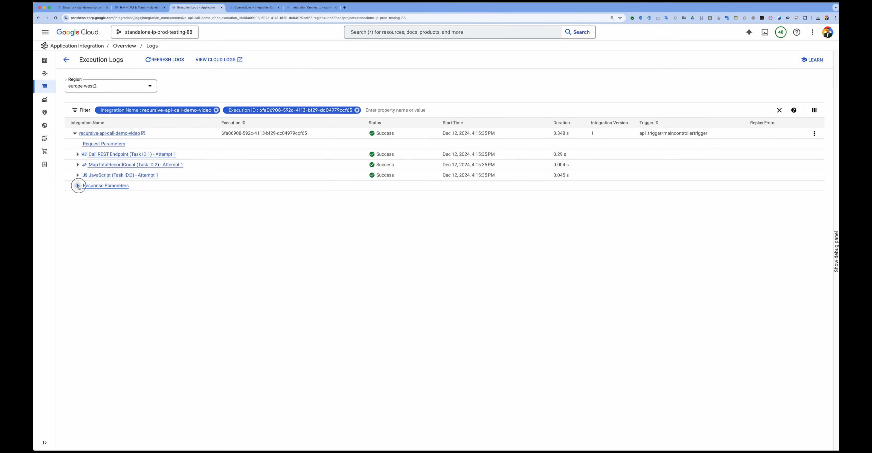
{"action": "left_click_drag", "start_coordinate": [222, 322], "coordinate": [285, 321]}
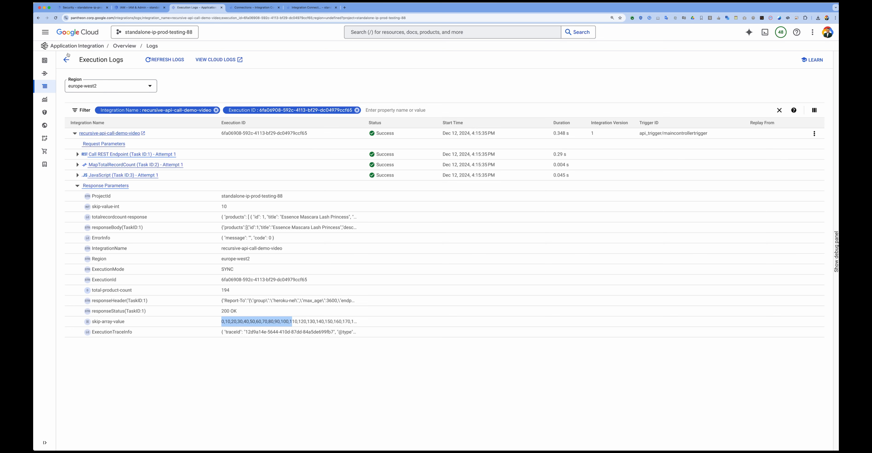
Step: Return to the integration canvas and auto-arrange the flow's trigger and tasks
{"action": "left_click", "coordinate": [66, 60]}
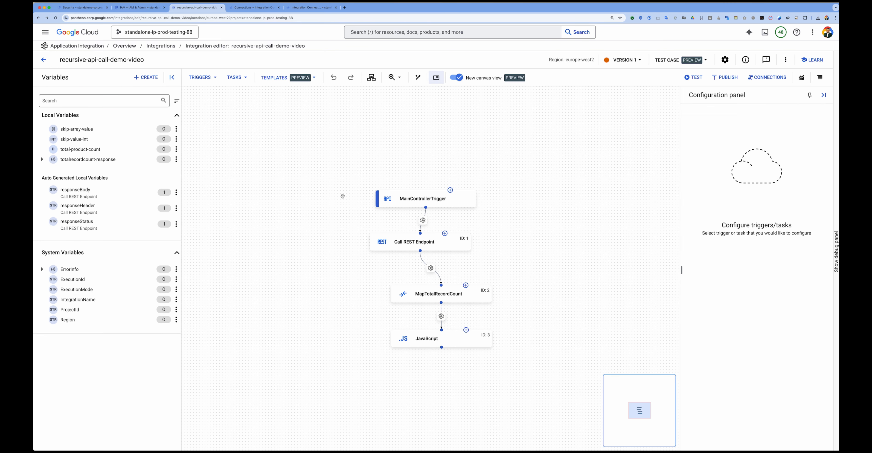
{"action": "left_click", "coordinate": [372, 77]}
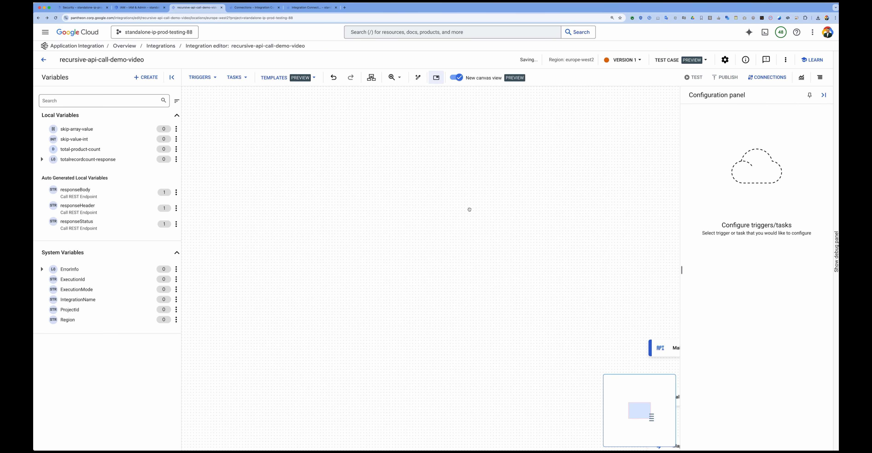
{"action": "left_click_drag", "start_coordinate": [535, 254], "coordinate": [228, 122]}
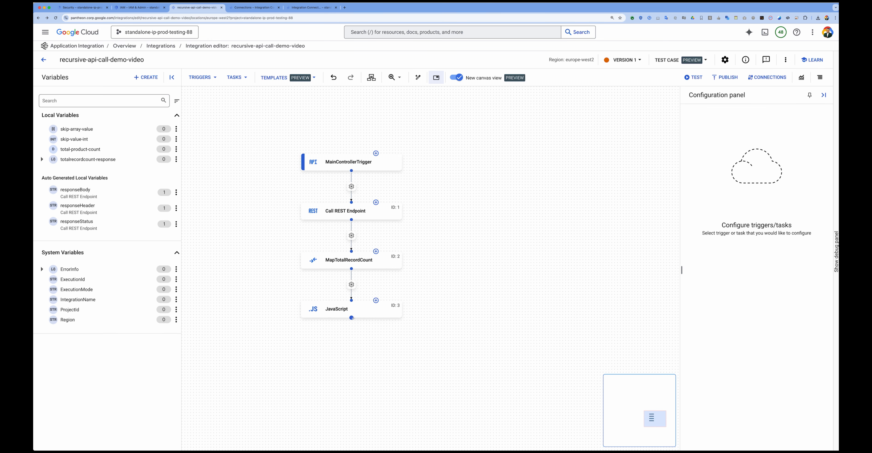
Step: Place a Private trigger beside MainControllerTrigger and label it Fetch Product Info
{"action": "left_click", "coordinate": [212, 78]}
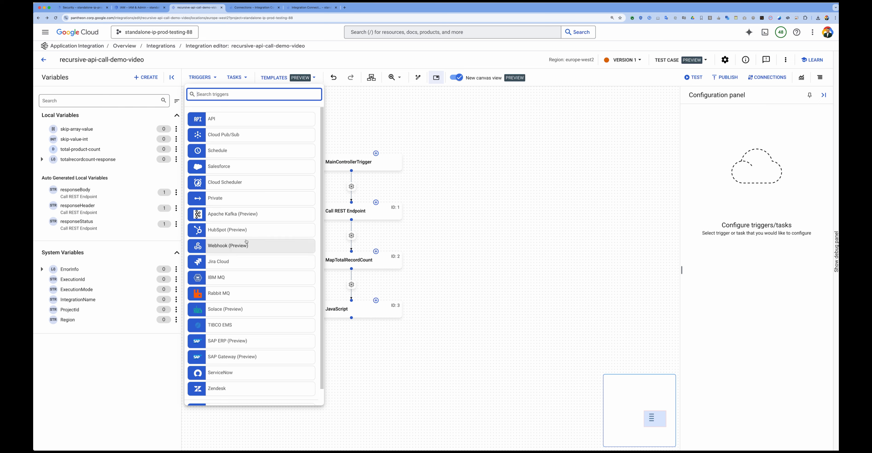
{"action": "left_click", "coordinate": [226, 198]}
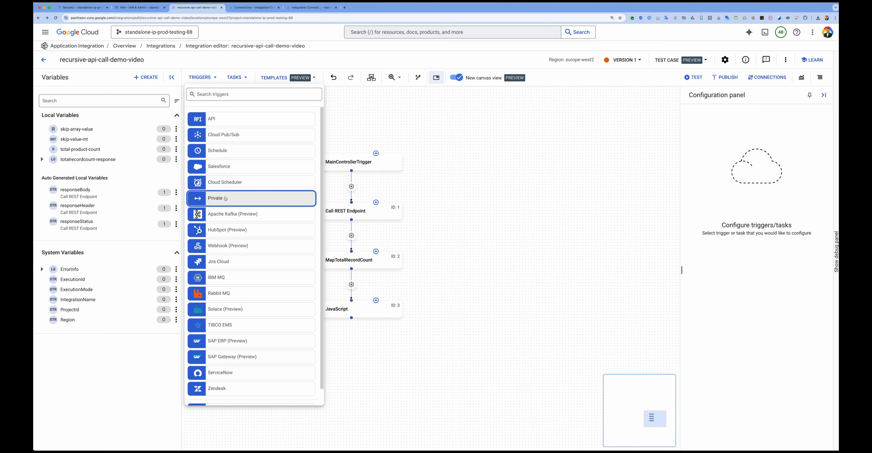
{"action": "left_click", "coordinate": [495, 165]}
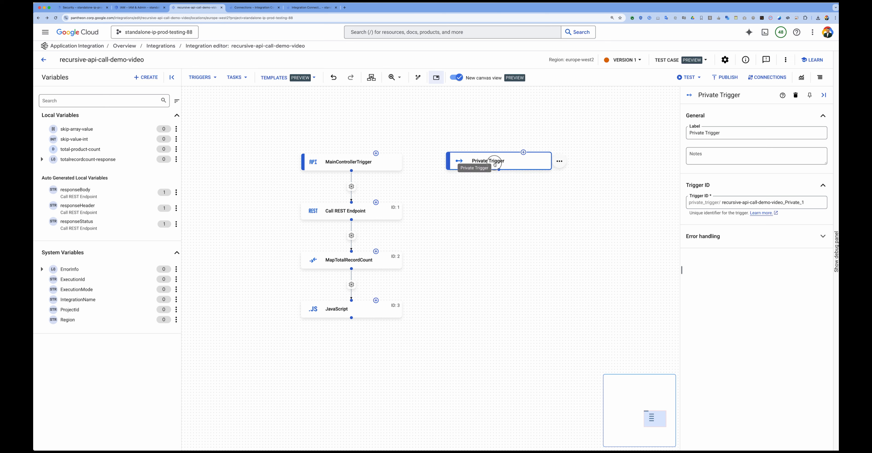
{"action": "triple_click", "coordinate": [739, 136]}
{"action": "type", "text": "Fetch Product Info"}
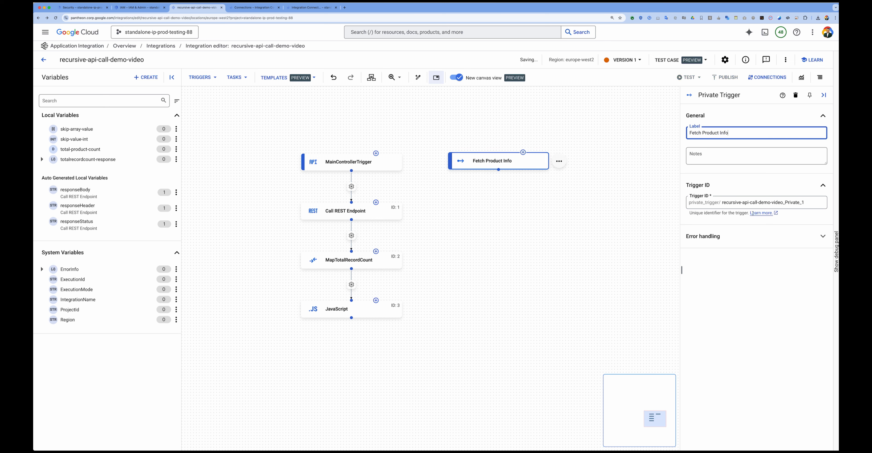
Step: Set the Fetch Product Info trigger's ID to private-fetchproductinfo
{"action": "triple_click", "coordinate": [751, 203]}
{"action": "type", "text": "private-fetchproductinfo"}
{"action": "left_click", "coordinate": [512, 184]}
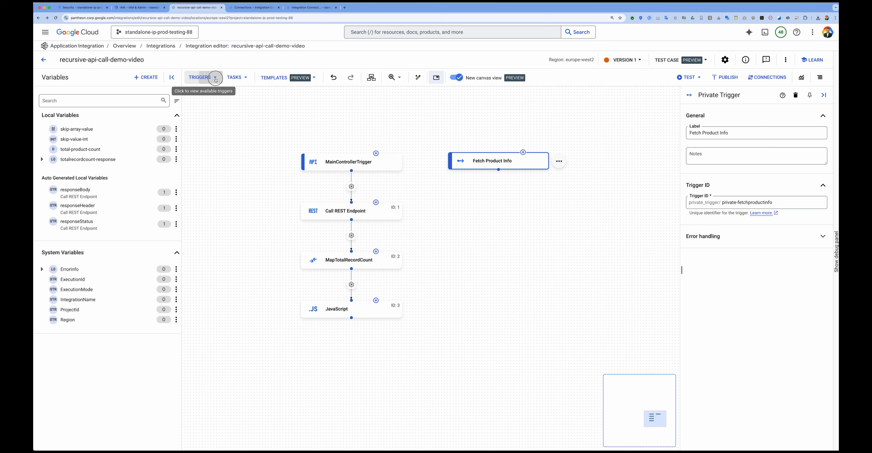
{"action": "left_click", "coordinate": [203, 78]}
{"action": "left_click", "coordinate": [446, 211]}
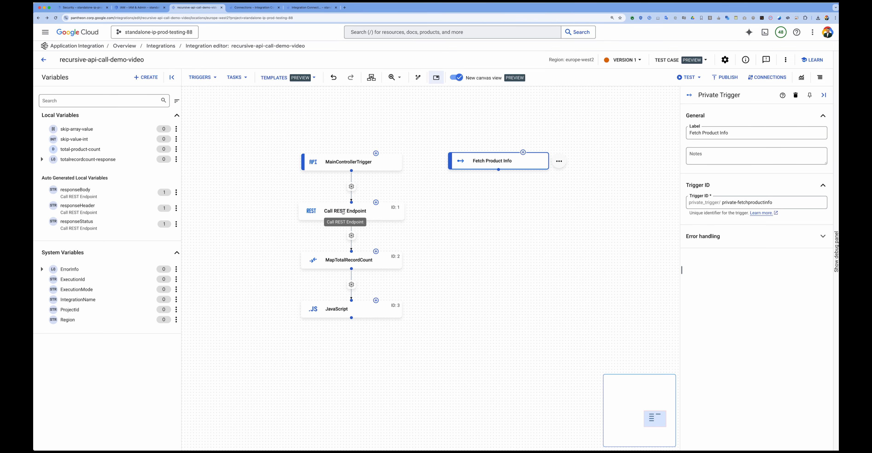
Step: Duplicate the Call REST Endpoint task and place the copy below the Fetch Product Info trigger
{"action": "left_click", "coordinate": [343, 211]}
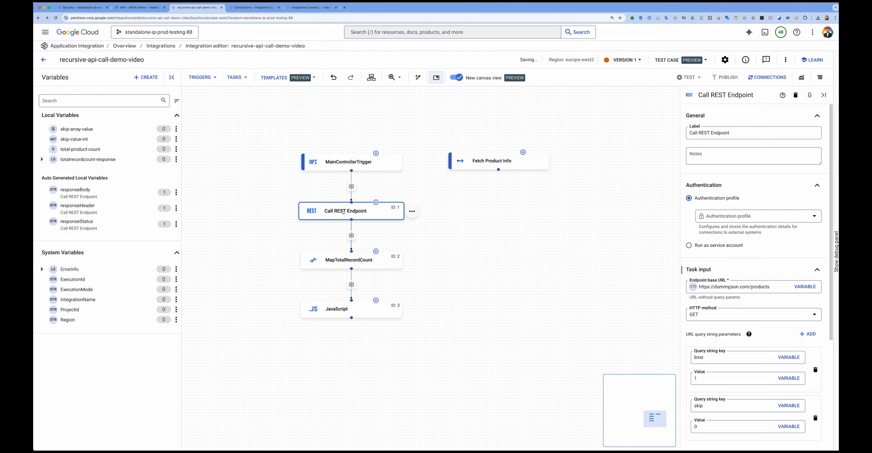
{"action": "key", "text": "super+c"}
{"action": "key", "text": "super+v"}
{"action": "left_click_drag", "start_coordinate": [373, 224], "coordinate": [515, 201]}
Step: Replace the copied REST task's edge to MapTotalRecordCount with a connection from the Fetch Product Info trigger
{"action": "left_click", "coordinate": [483, 224]}
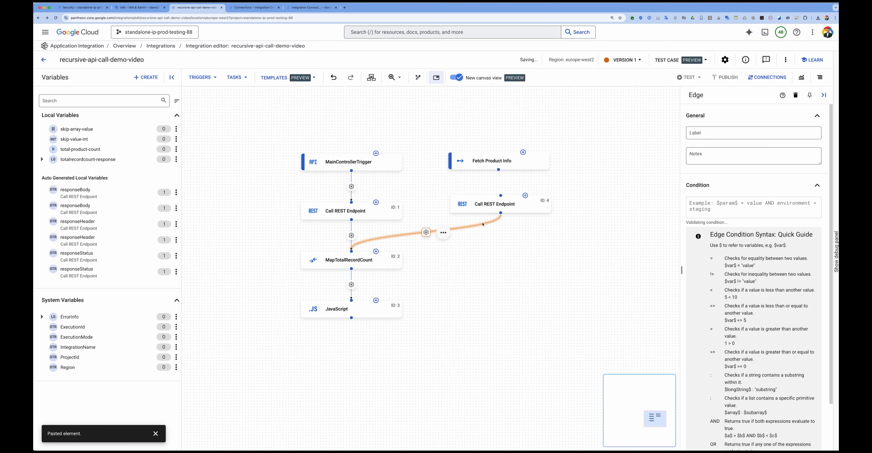
{"action": "key", "text": "Delete"}
{"action": "left_click_drag", "start_coordinate": [498, 169], "coordinate": [500, 195]}
Step: Relabel the copied REST task as Call Product Info
{"action": "left_click", "coordinate": [500, 206]}
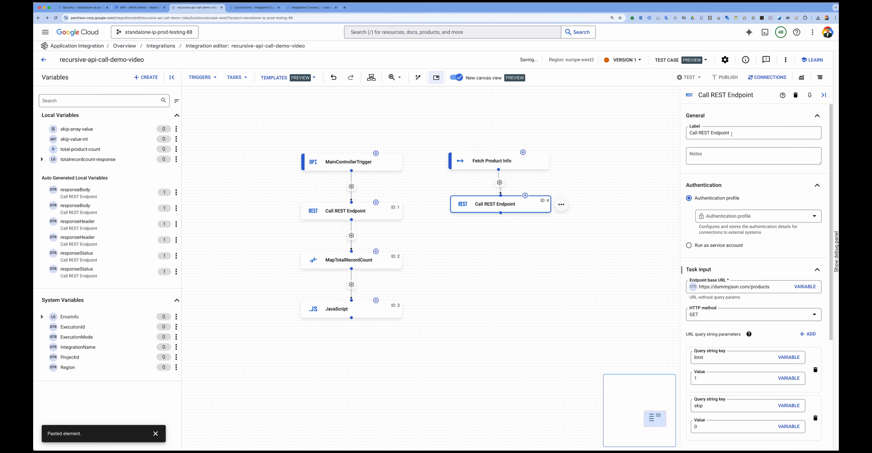
{"action": "left_click_drag", "start_coordinate": [732, 134], "coordinate": [664, 135]}
{"action": "type", "text": "Call Product Info"}
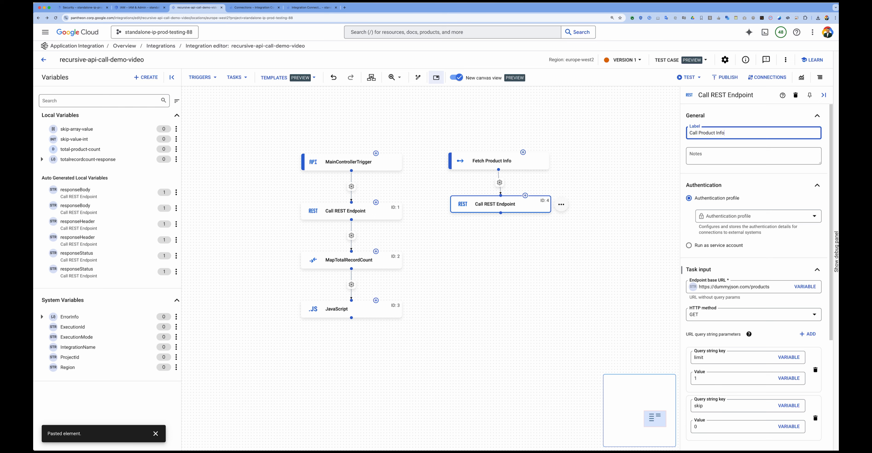
Step: Set the limit query parameter of the Call Product Info task to 10
{"action": "left_click", "coordinate": [507, 205]}
{"action": "scroll", "coordinate": [695, 304], "scroll_direction": "down", "scroll_amount": 3}
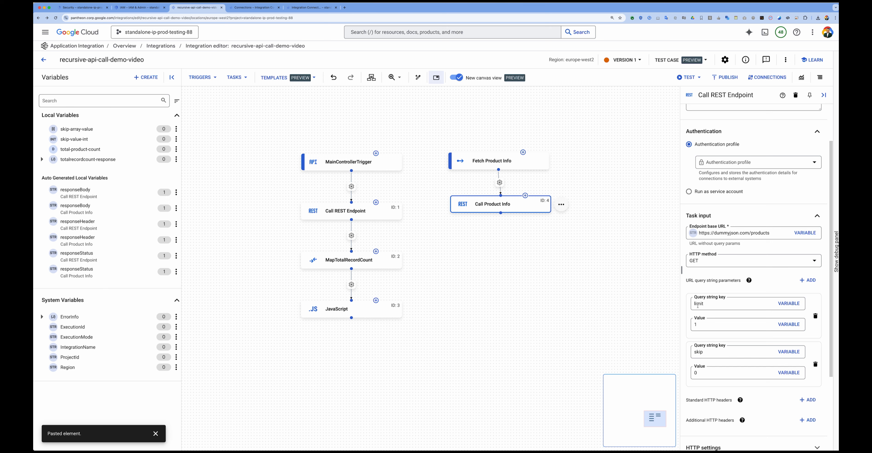
{"action": "left_click", "coordinate": [697, 324]}
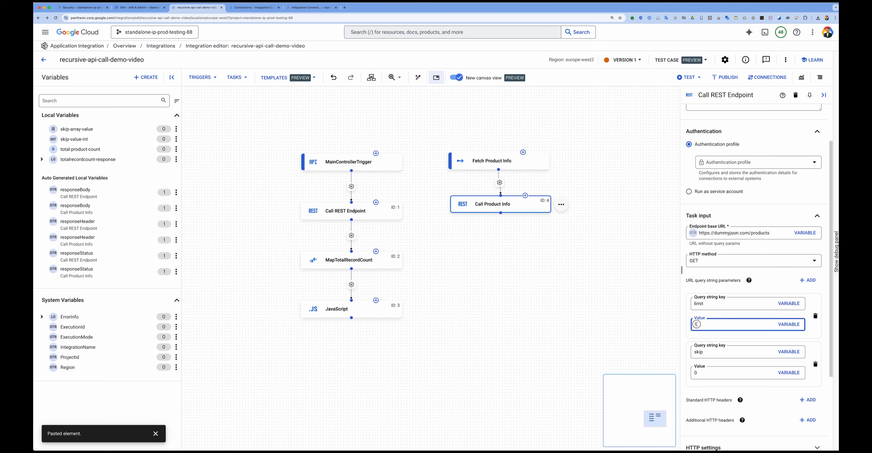
{"action": "type", "text": "10"}
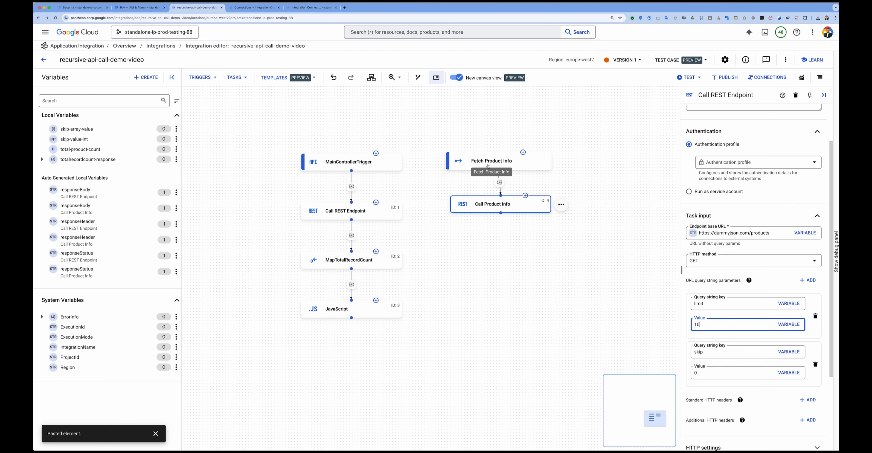
Step: Create a variable named product-current-skip-value with the Integer data type
{"action": "left_click", "coordinate": [150, 77]}
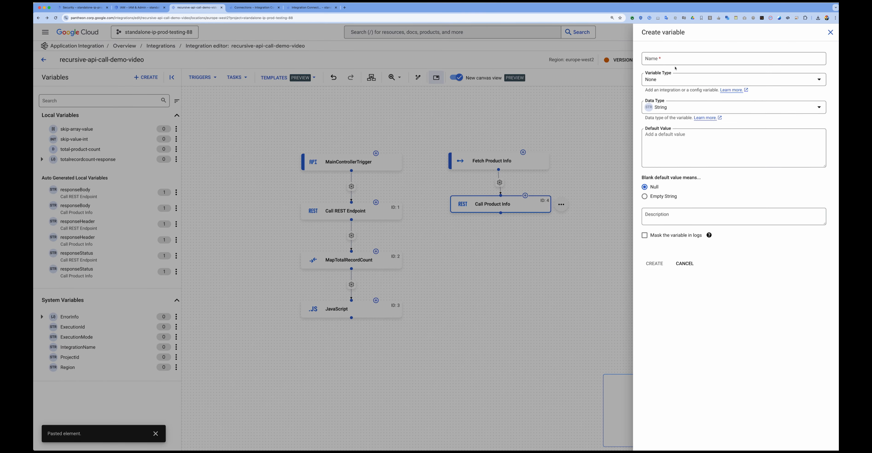
{"action": "left_click", "coordinate": [662, 60]}
{"action": "type", "text": "product-current-skip-value"}
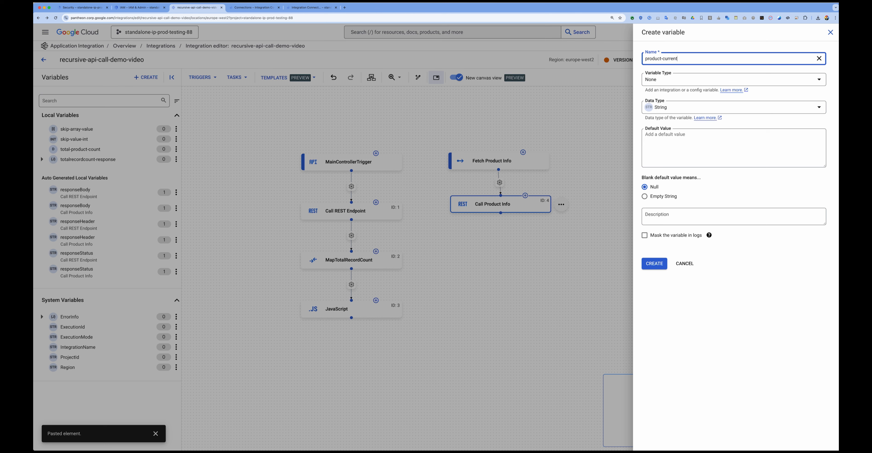
{"action": "left_click", "coordinate": [671, 111]}
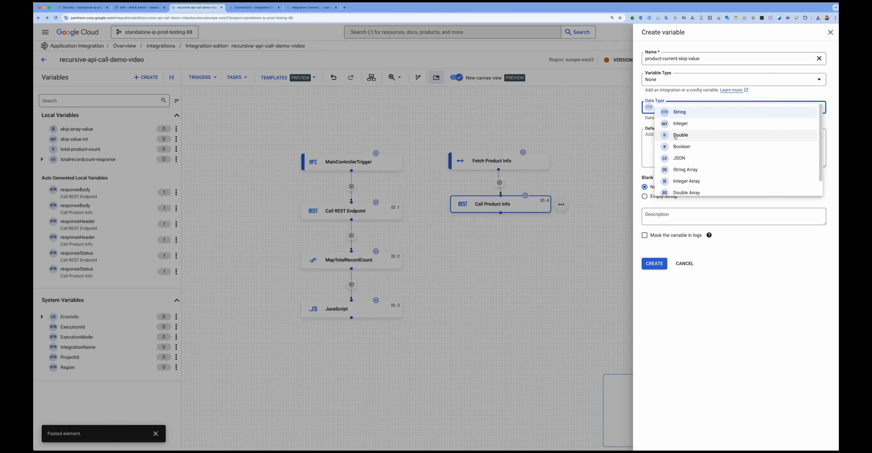
{"action": "left_click", "coordinate": [683, 125]}
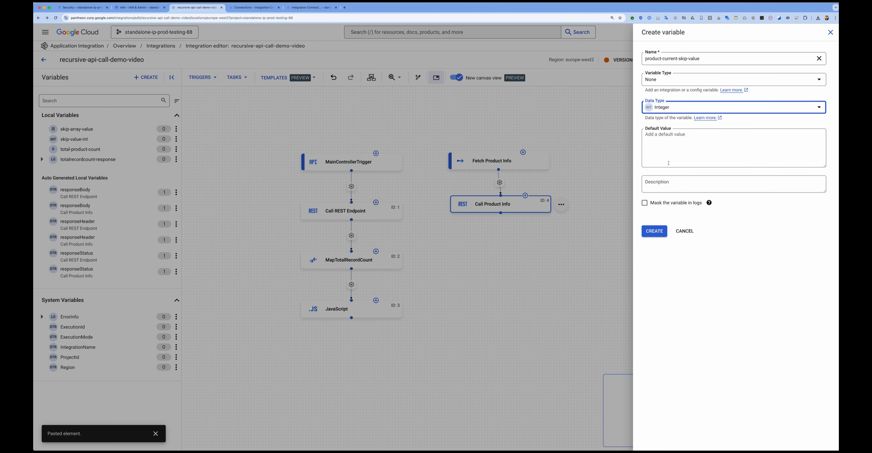
{"action": "left_click", "coordinate": [654, 231]}
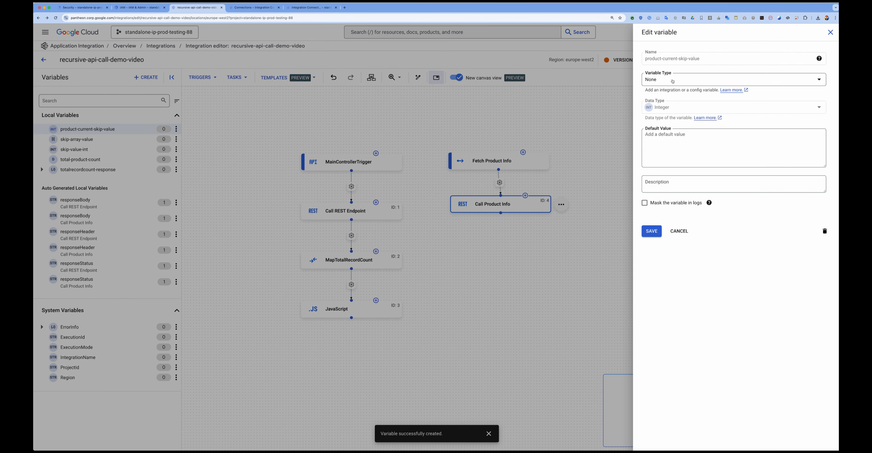
Step: Set the variable type of product-current-skip-value to Input to Integration and save it
{"action": "left_click", "coordinate": [673, 81]}
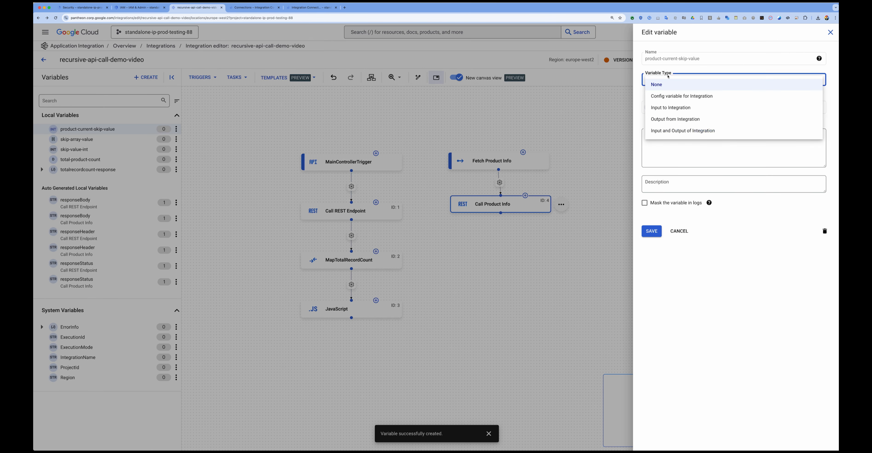
{"action": "left_click", "coordinate": [666, 108]}
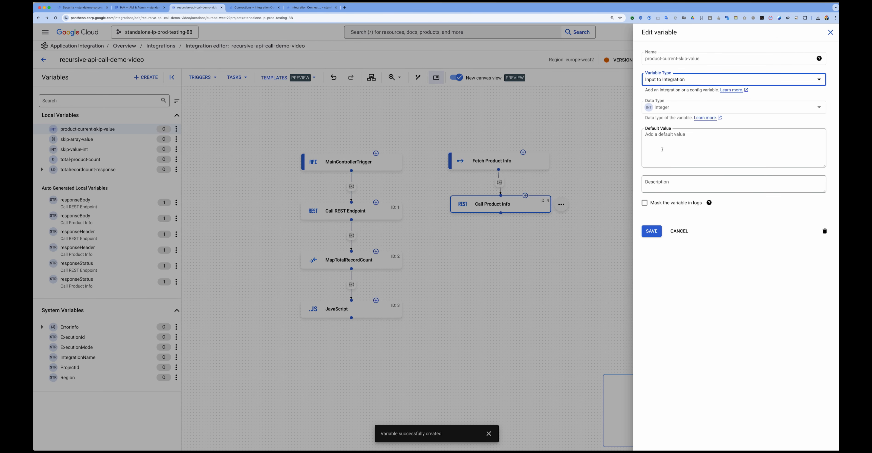
{"action": "left_click", "coordinate": [657, 232]}
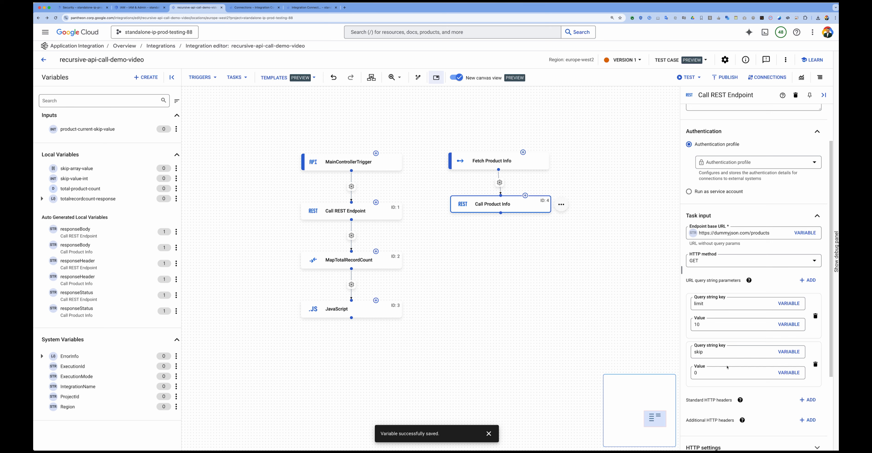
Step: Create a String variable named product-current-skip-value-str with no variable type
{"action": "left_click", "coordinate": [707, 375]}
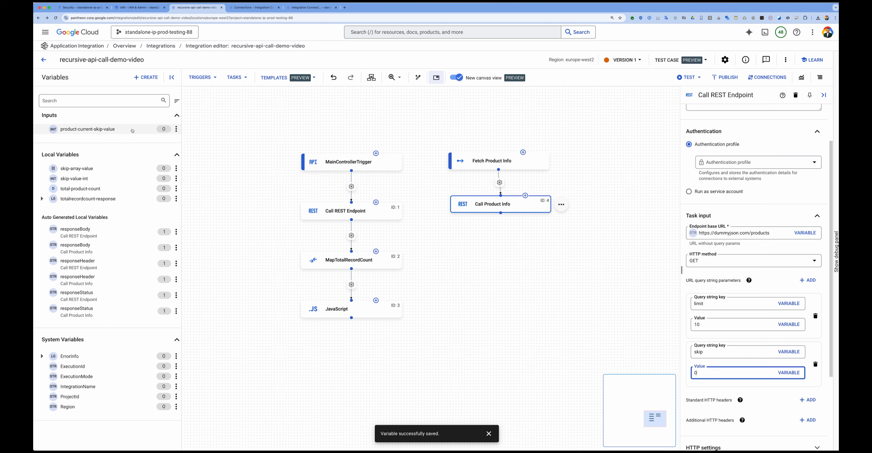
{"action": "left_click", "coordinate": [119, 129]}
{"action": "left_click", "coordinate": [146, 77]}
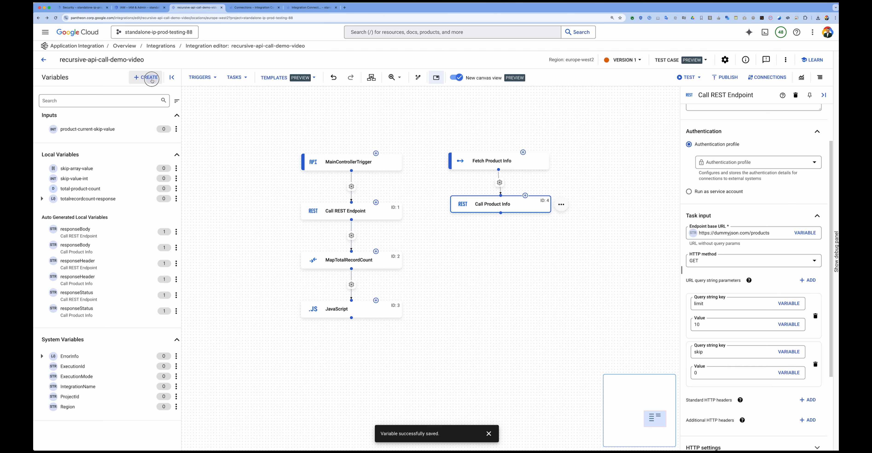
{"action": "left_click", "coordinate": [680, 58]}
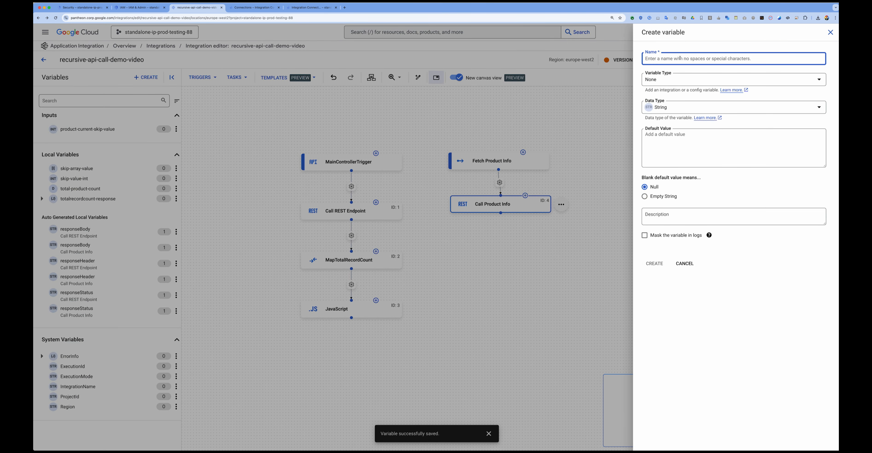
{"action": "type", "text": "product-current-skip-value-str"}
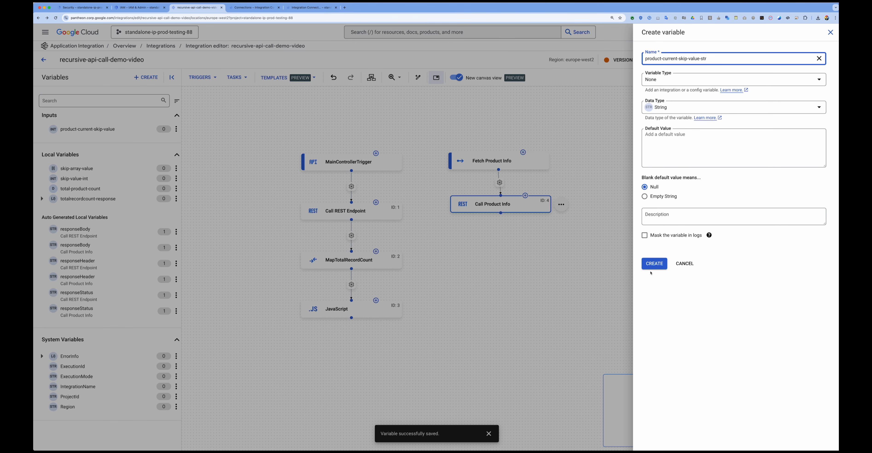
{"action": "left_click", "coordinate": [653, 264]}
Step: Move the Call Product Info task down and place a Data Mapping task between it and the Fetch Product Info trigger
{"action": "left_click_drag", "start_coordinate": [495, 204], "coordinate": [497, 224]}
{"action": "left_click", "coordinate": [233, 77]}
{"action": "left_click_drag", "start_coordinate": [315, 295], "coordinate": [487, 195]}
{"action": "left_click_drag", "start_coordinate": [572, 209], "coordinate": [491, 191]}
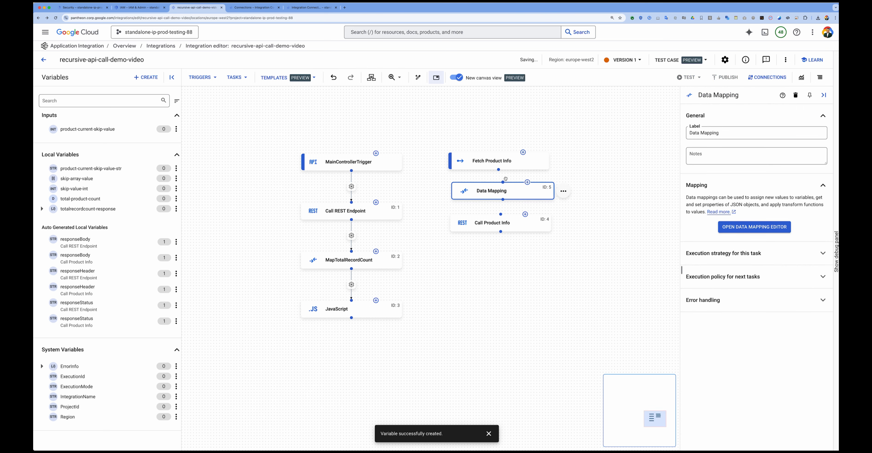
Step: In the new Data Mapping task, map product-current-skip-value through the TO_STRING function to product-current-skip-value-str and return to the canvas
{"action": "left_click", "coordinate": [737, 228]}
{"action": "left_click_drag", "start_coordinate": [68, 130], "coordinate": [227, 115]}
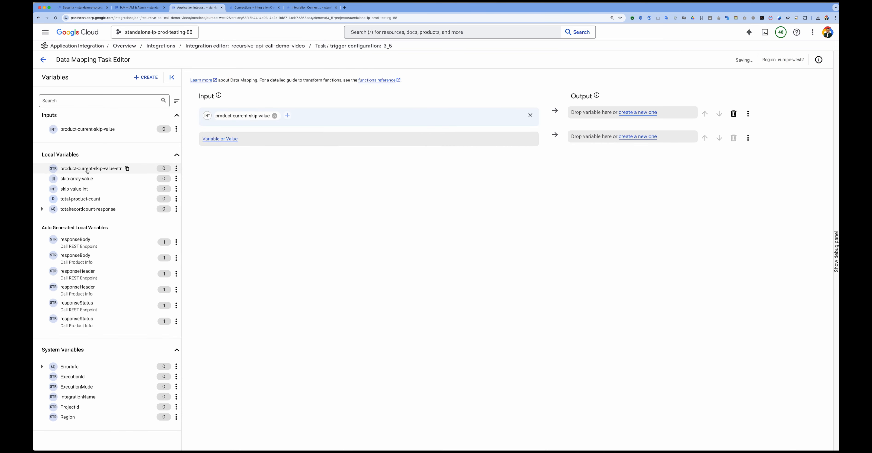
{"action": "left_click_drag", "start_coordinate": [86, 168], "coordinate": [595, 116]}
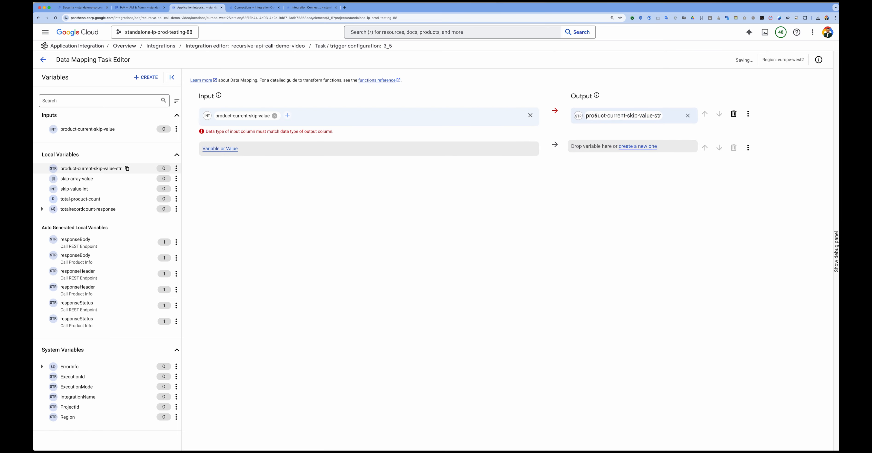
{"action": "left_click", "coordinate": [287, 115]}
{"action": "scroll", "coordinate": [302, 229], "scroll_direction": "down", "scroll_amount": 10}
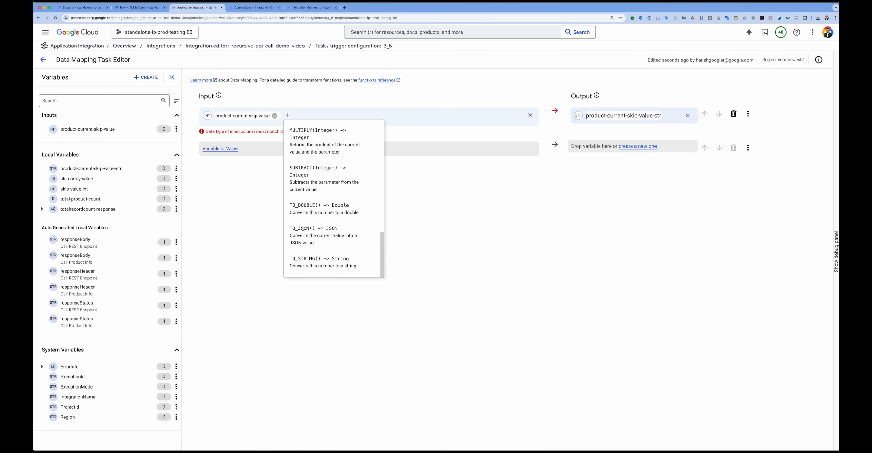
{"action": "left_click", "coordinate": [304, 260]}
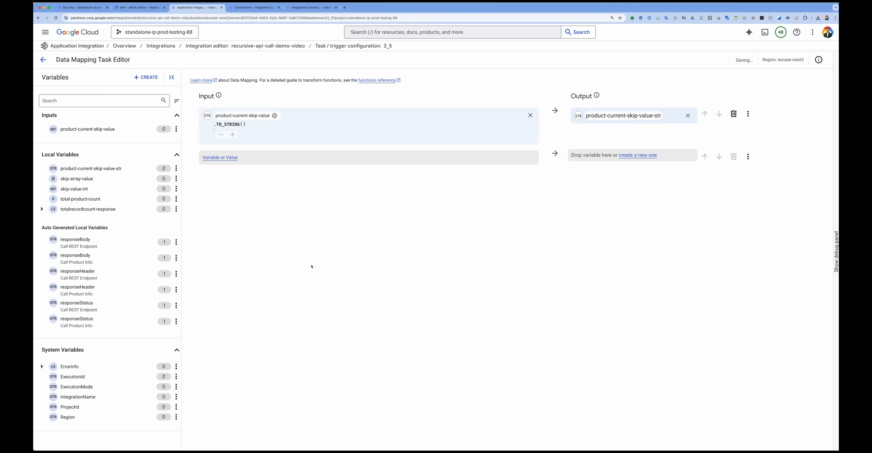
{"action": "left_click", "coordinate": [43, 59]}
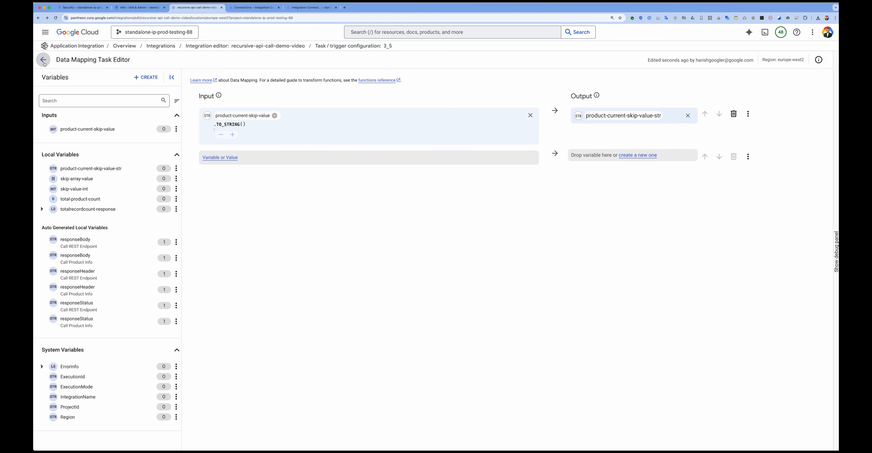
Step: Connect Fetch Product Info to Call Product Info through Data Mapping, and set the skip query parameter's value to the product-current-skip-value-str variable
{"action": "left_click_drag", "start_coordinate": [499, 169], "coordinate": [501, 215]}
{"action": "scroll", "coordinate": [737, 414], "scroll_direction": "down", "scroll_amount": 3}
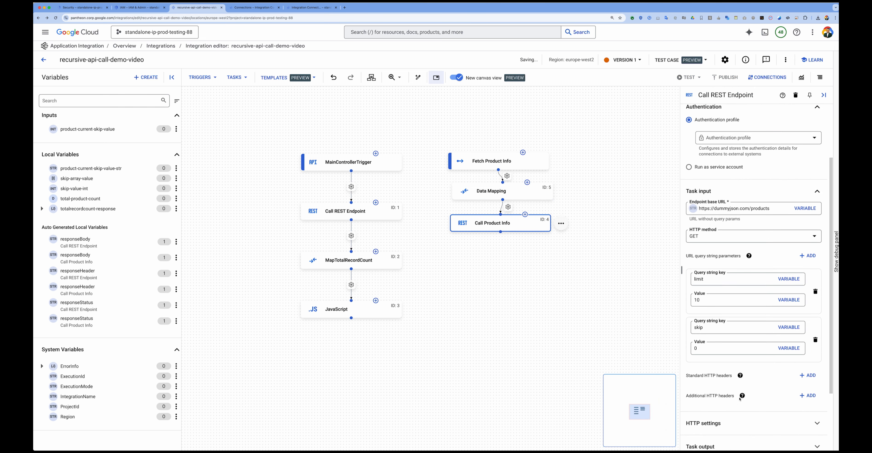
{"action": "left_click", "coordinate": [788, 348]}
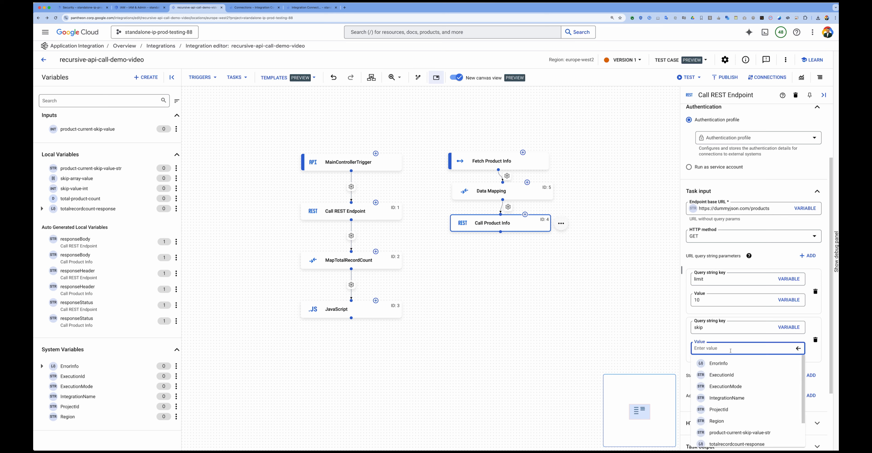
{"action": "left_click", "coordinate": [745, 433]}
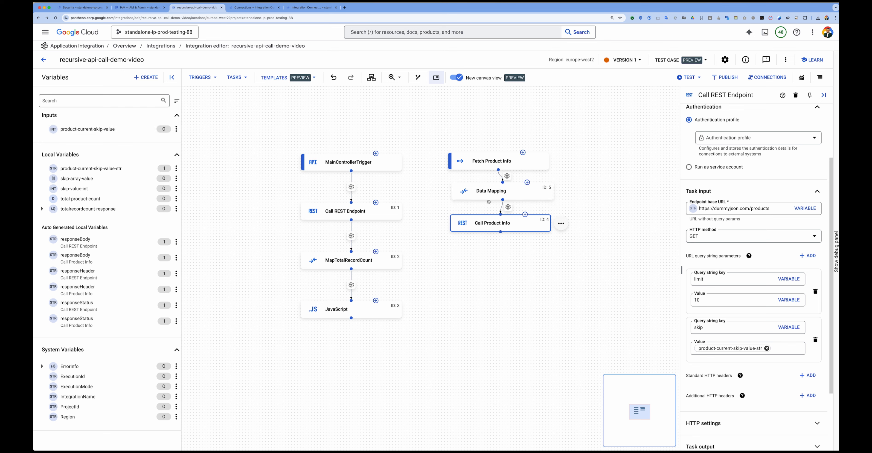
Step: Add a For Each Parallel task below the JavaScript task and connect the JavaScript task to it
{"action": "left_click", "coordinate": [237, 78]}
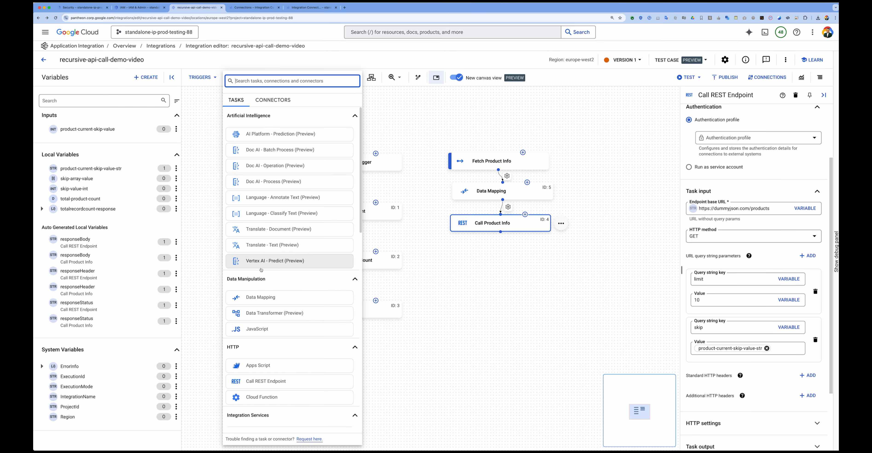
{"action": "scroll", "coordinate": [271, 291], "scroll_direction": "down", "scroll_amount": 2}
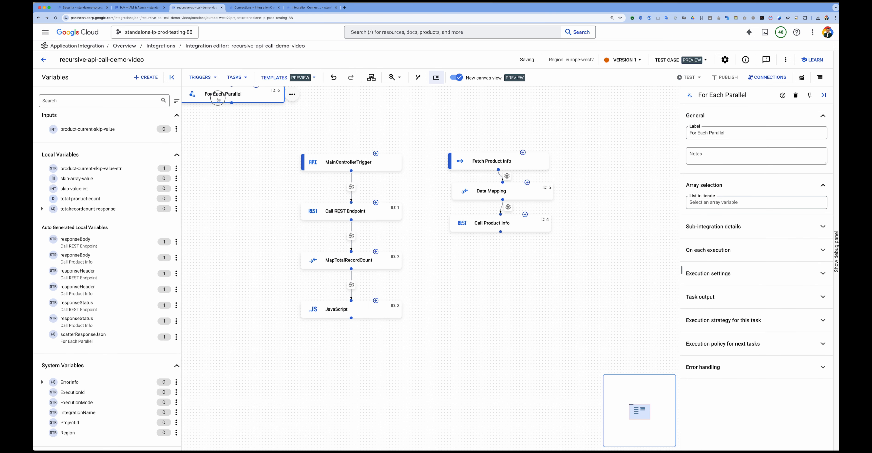
{"action": "left_click_drag", "start_coordinate": [218, 98], "coordinate": [342, 358]}
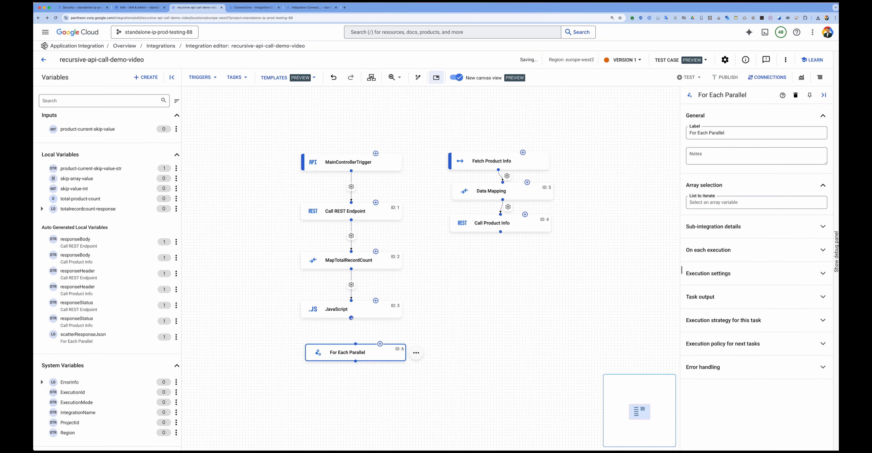
{"action": "left_click_drag", "start_coordinate": [351, 318], "coordinate": [355, 345]}
Step: Set the For Each Parallel task's list to iterate to skip-array-value
{"action": "left_click", "coordinate": [349, 354]}
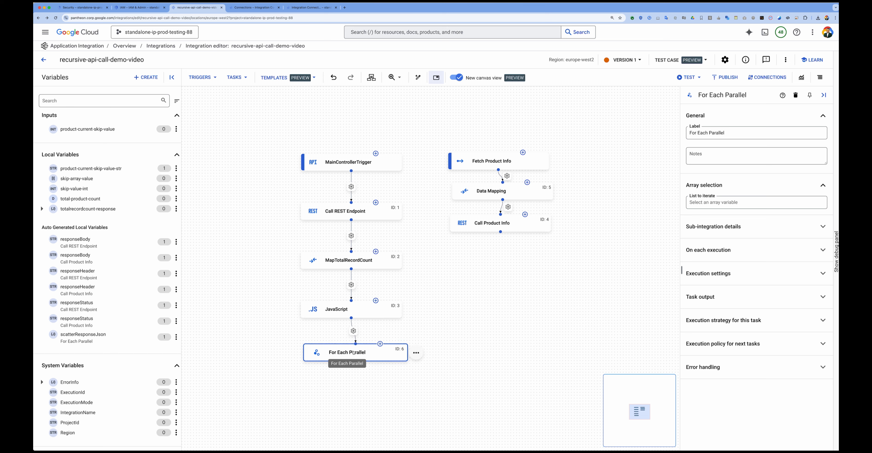
{"action": "left_click", "coordinate": [720, 205]}
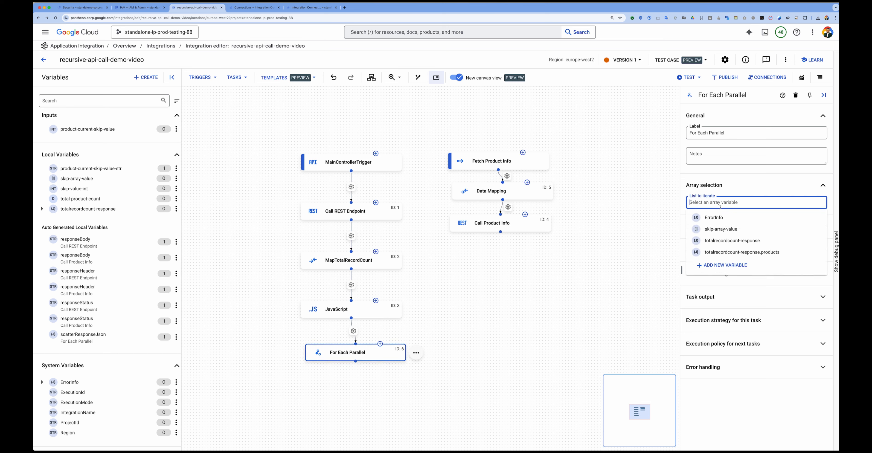
{"action": "left_click", "coordinate": [715, 232]}
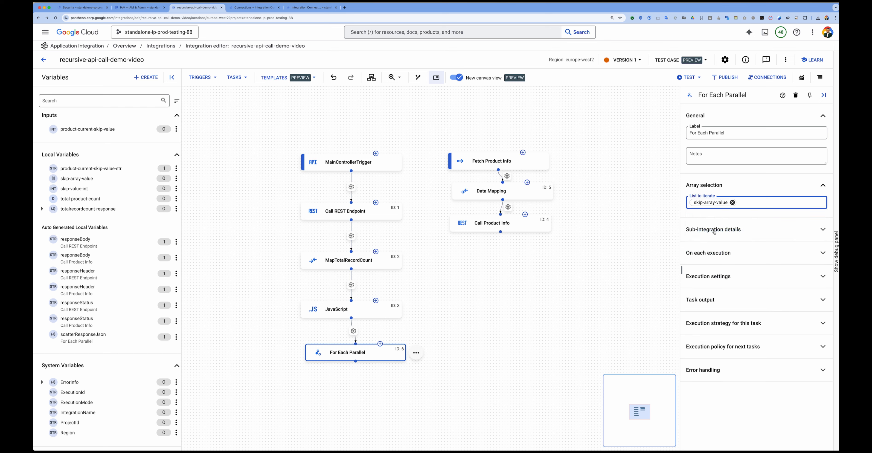
{"action": "left_click", "coordinate": [714, 246]}
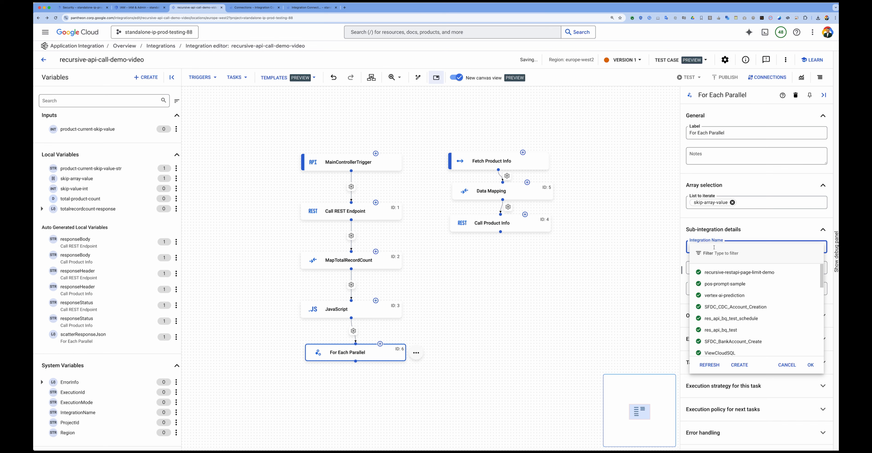
{"action": "left_click", "coordinate": [647, 256]}
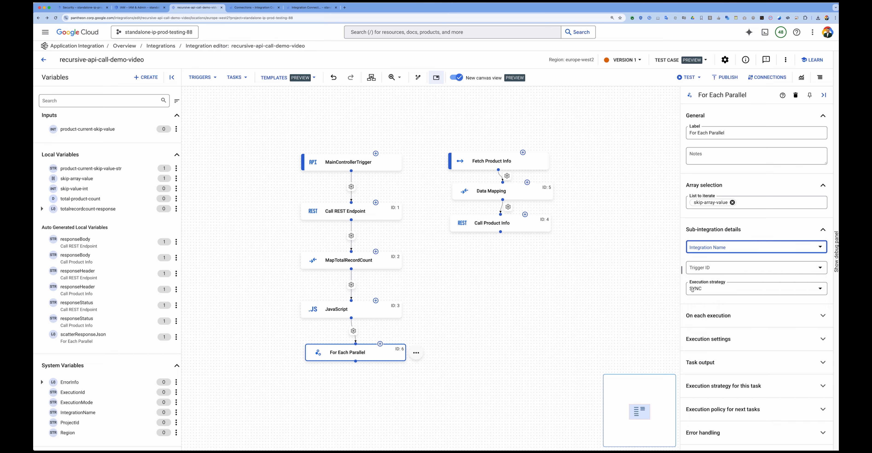
{"action": "left_click", "coordinate": [600, 218]}
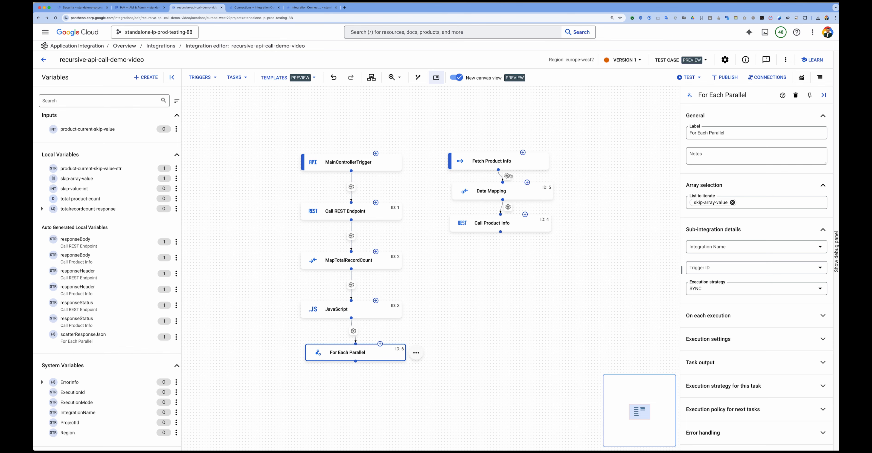
Step: Publish version 1 of the integration and create a new draft version for editing without a label
{"action": "left_click", "coordinate": [725, 77]}
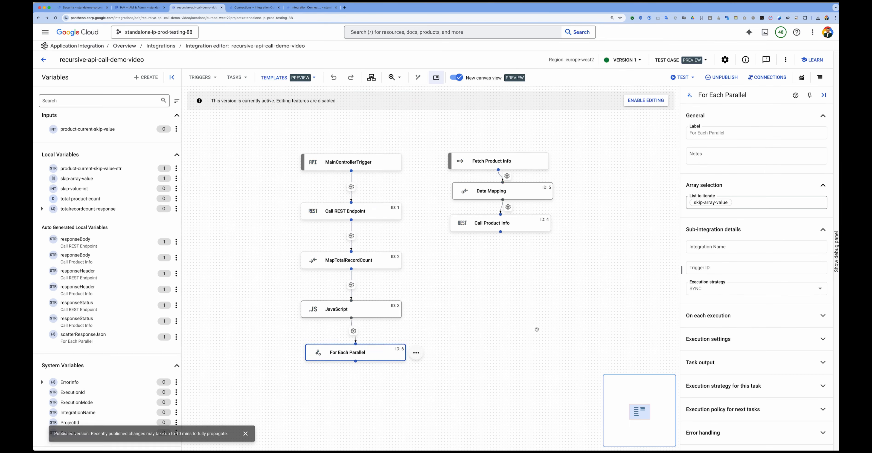
{"action": "left_click", "coordinate": [628, 100]}
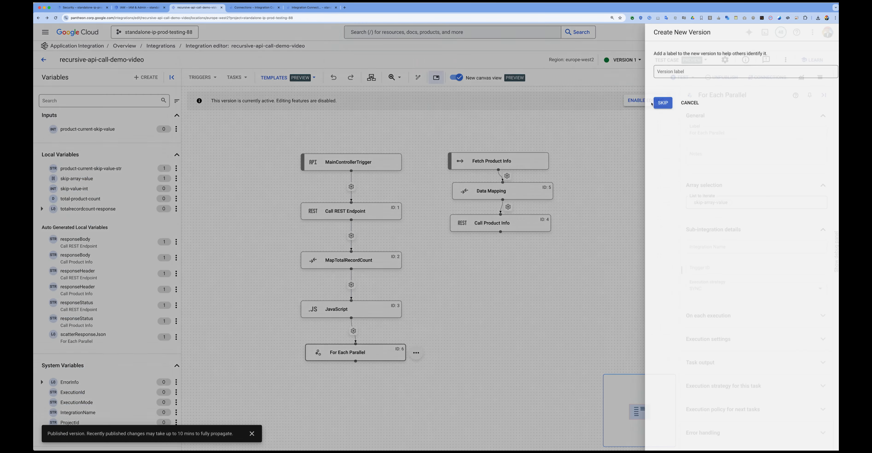
{"action": "left_click", "coordinate": [646, 104]}
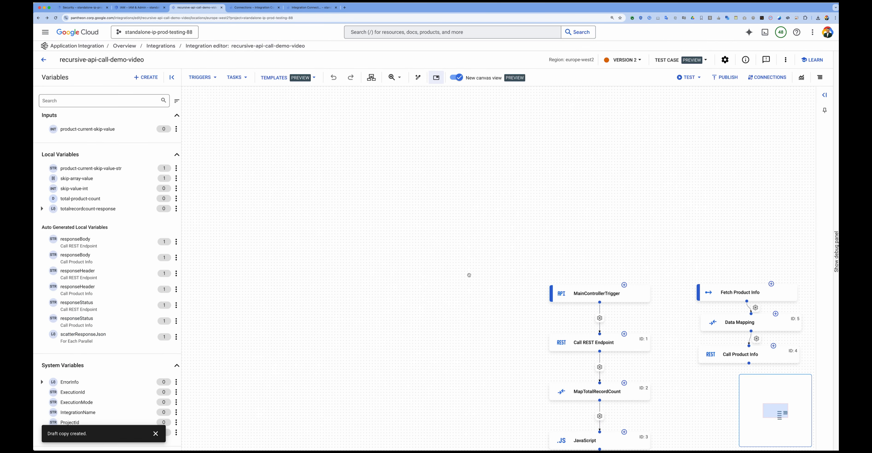
Step: Configure the For Each Parallel sub-integration as recursive-api-call-demo-video with trigger private_trigger/private-fetchproductinfo and the ASYNC execution strategy
{"action": "left_click_drag", "start_coordinate": [420, 242], "coordinate": [247, 159]}
{"action": "left_click_drag", "start_coordinate": [301, 244], "coordinate": [243, 184]}
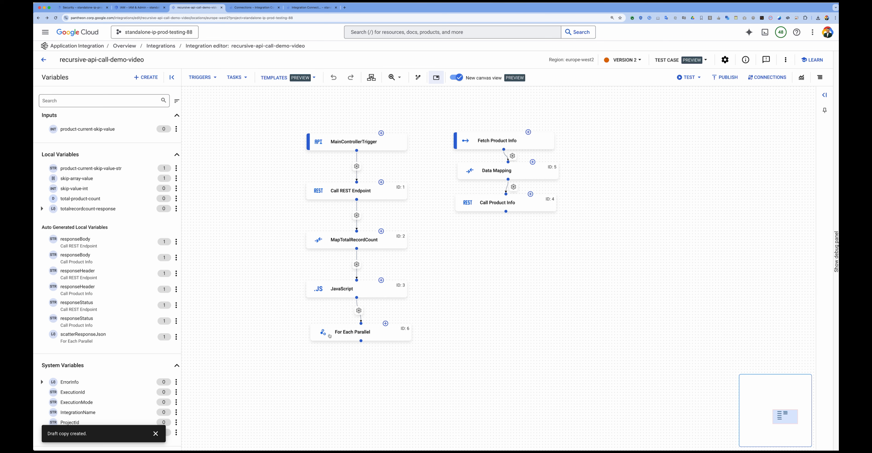
{"action": "left_click", "coordinate": [338, 335]}
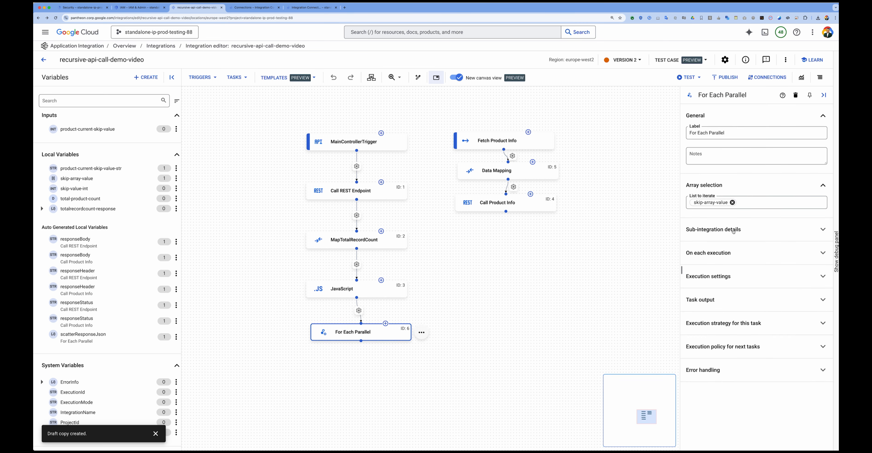
{"action": "left_click", "coordinate": [718, 251]}
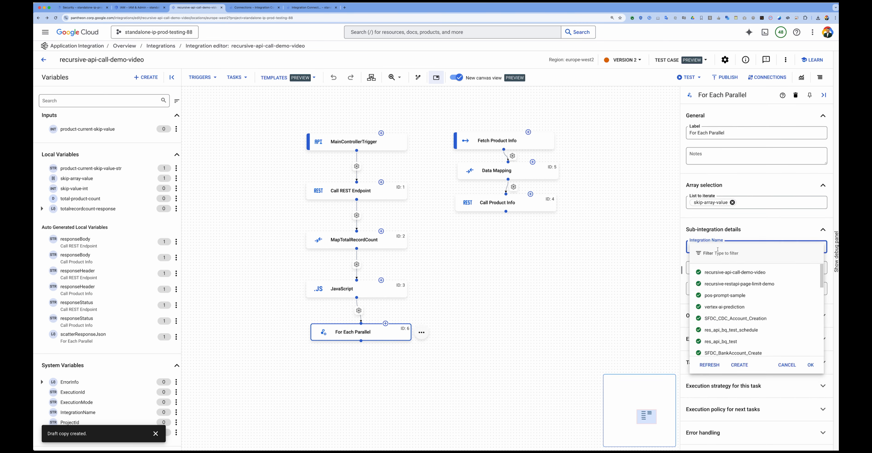
{"action": "left_click", "coordinate": [724, 272]}
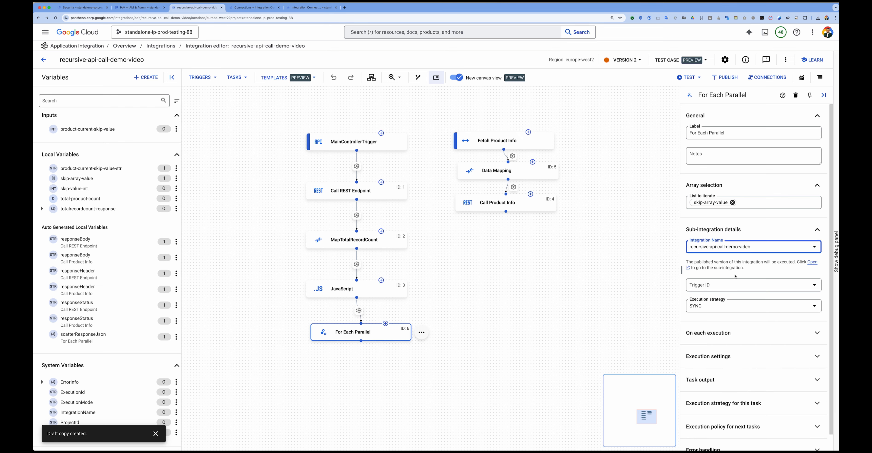
{"action": "left_click", "coordinate": [719, 287]}
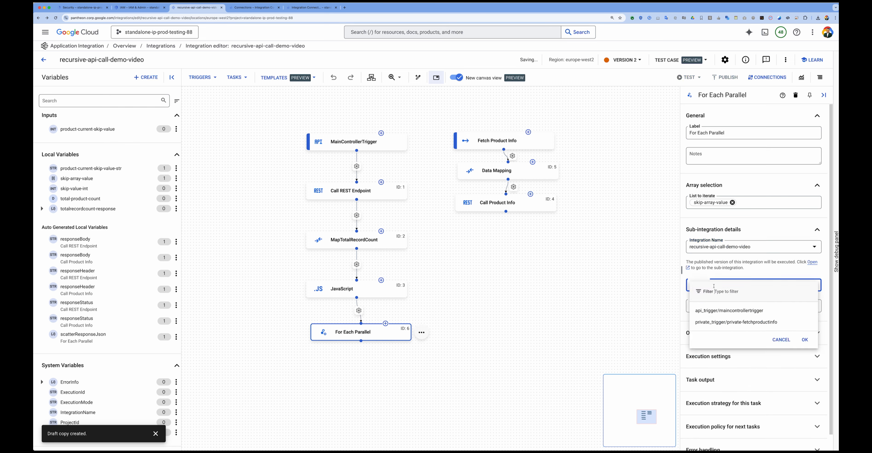
{"action": "left_click", "coordinate": [722, 323]}
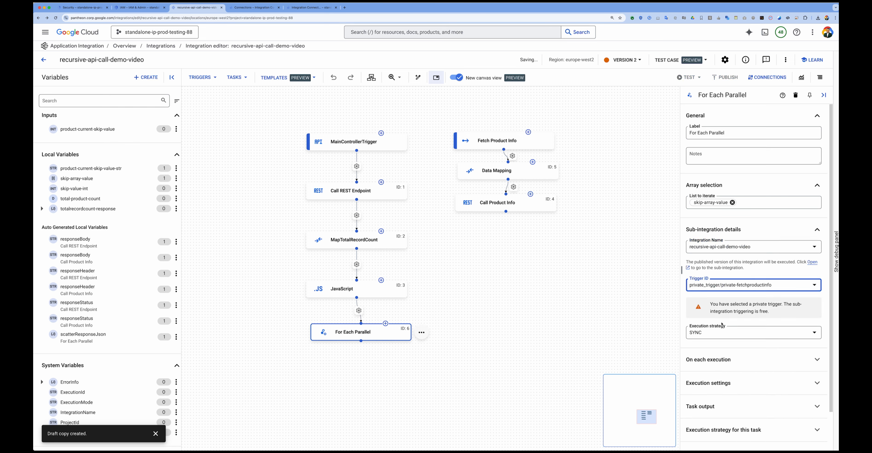
{"action": "left_click", "coordinate": [716, 336]}
{"action": "left_click", "coordinate": [709, 349]}
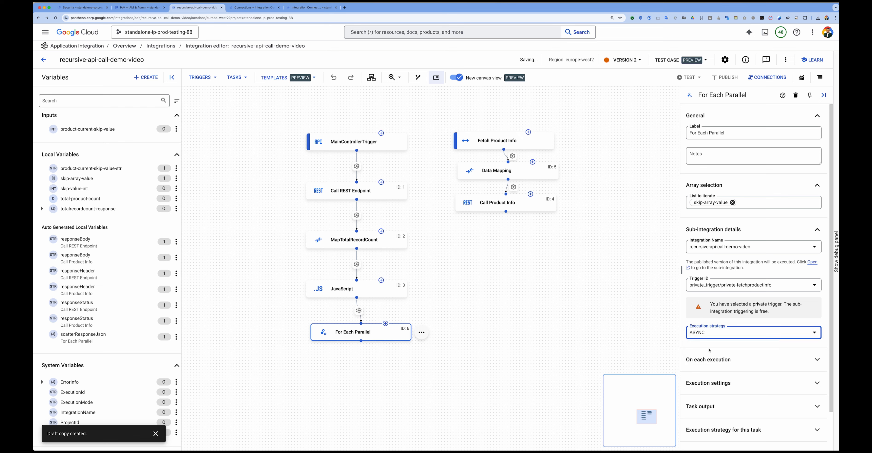
Step: Map the For Each Parallel task's individual array elements to product-current-skip-value on each execution
{"action": "scroll", "coordinate": [715, 344], "scroll_direction": "down", "scroll_amount": 2}
{"action": "left_click", "coordinate": [713, 321]}
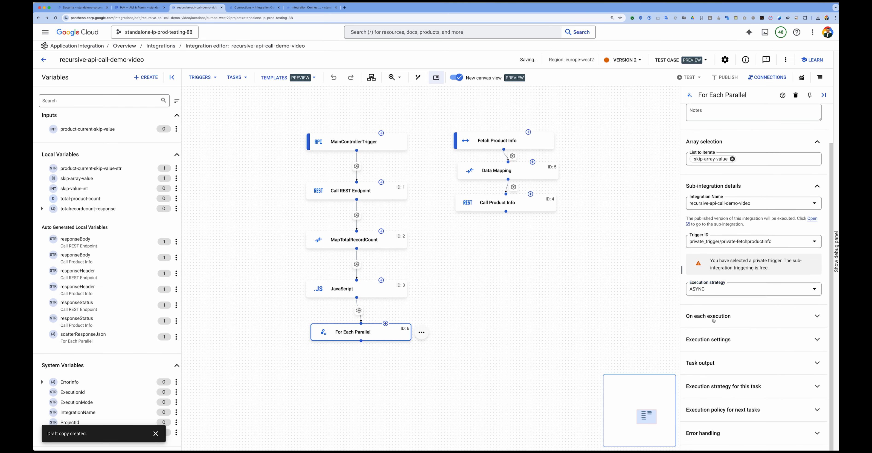
{"action": "left_click", "coordinate": [715, 329]}
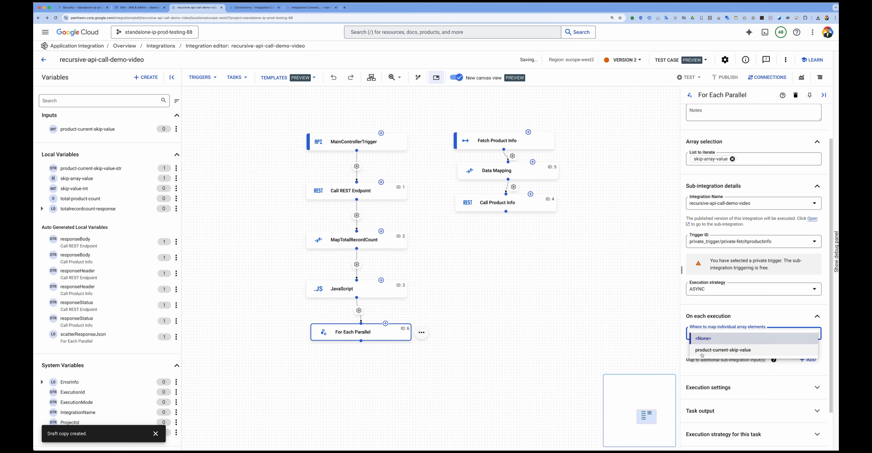
{"action": "left_click", "coordinate": [731, 350]}
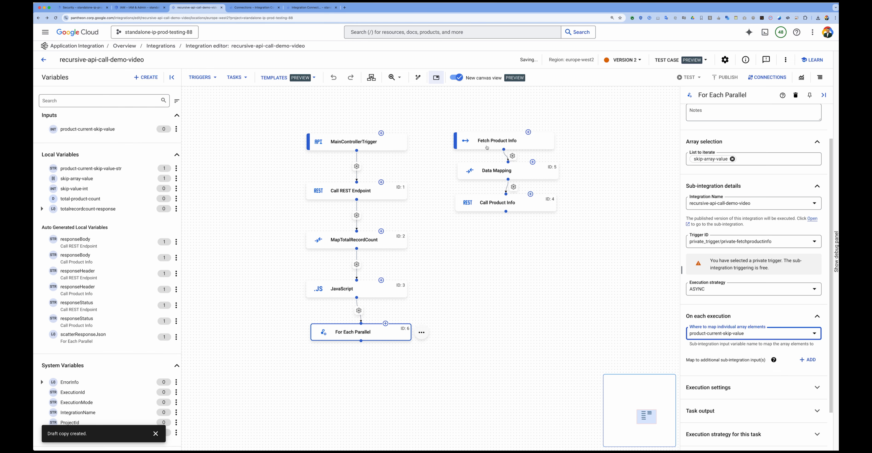
{"action": "left_click", "coordinate": [458, 304]}
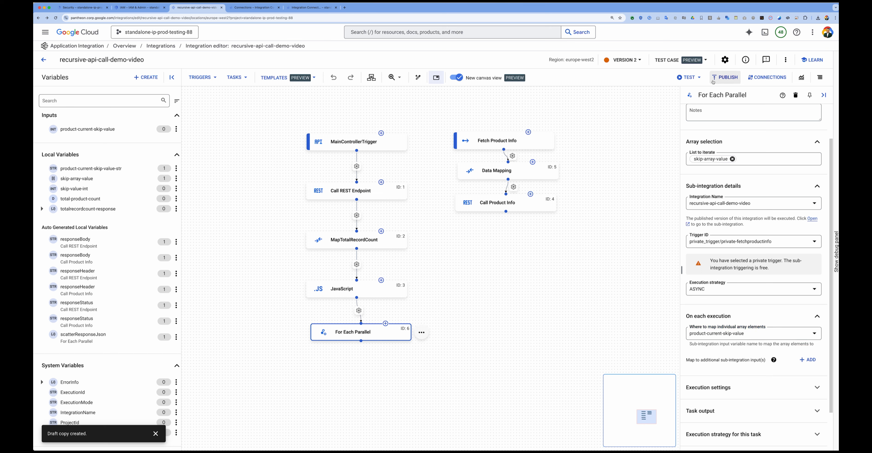
{"action": "left_click", "coordinate": [700, 78]}
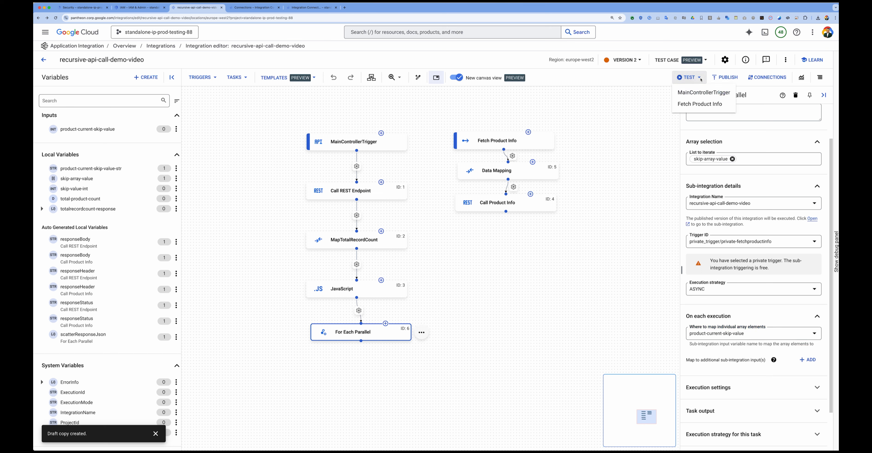
{"action": "left_click", "coordinate": [692, 104]}
{"action": "left_click", "coordinate": [830, 32]}
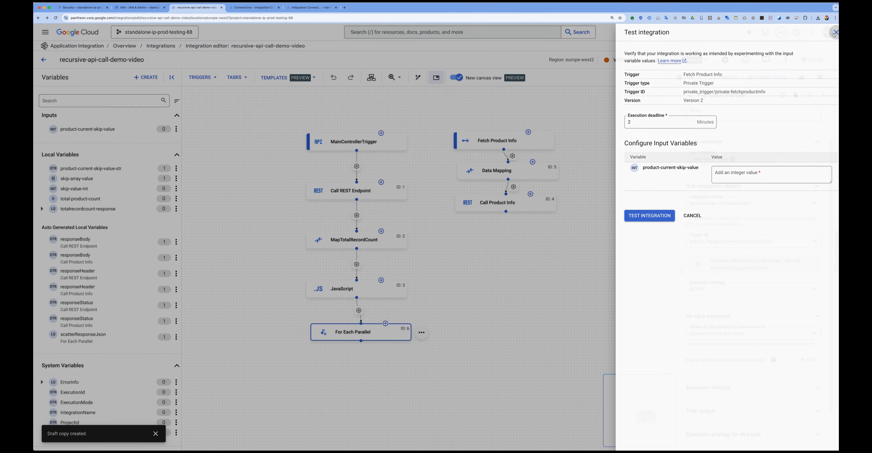
Step: Run a test of the integration from the MainControllerTrigger
{"action": "left_click", "coordinate": [689, 77]}
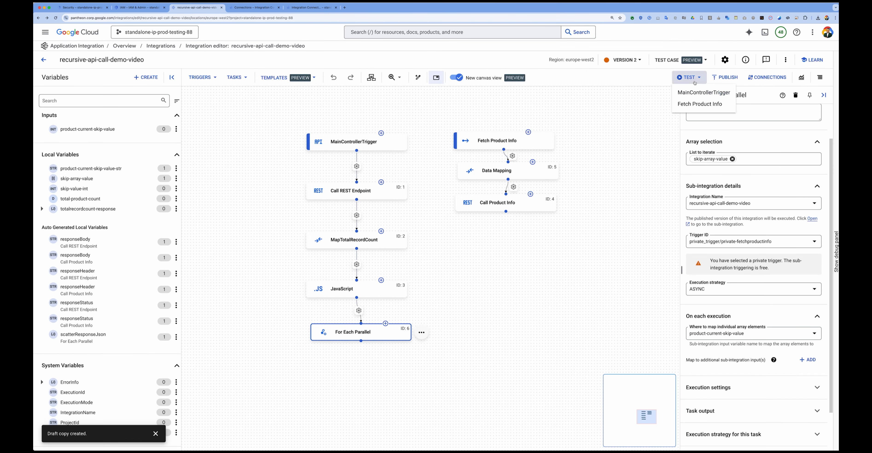
{"action": "left_click", "coordinate": [687, 97]}
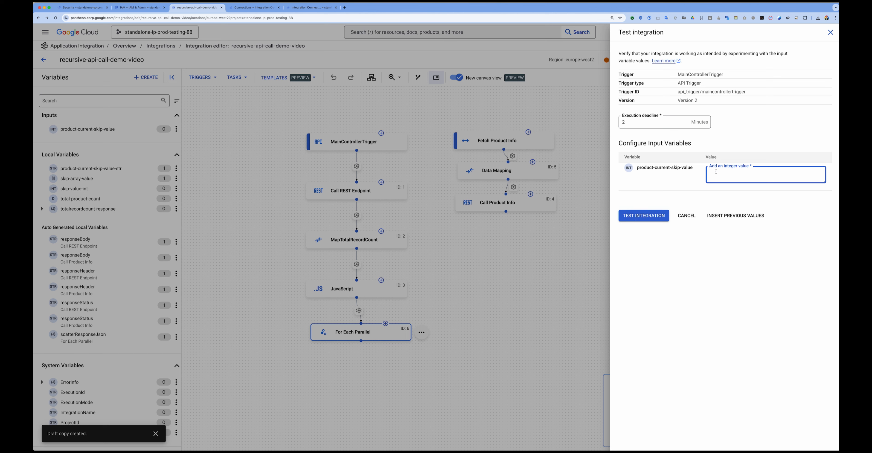
{"action": "left_click", "coordinate": [644, 215]}
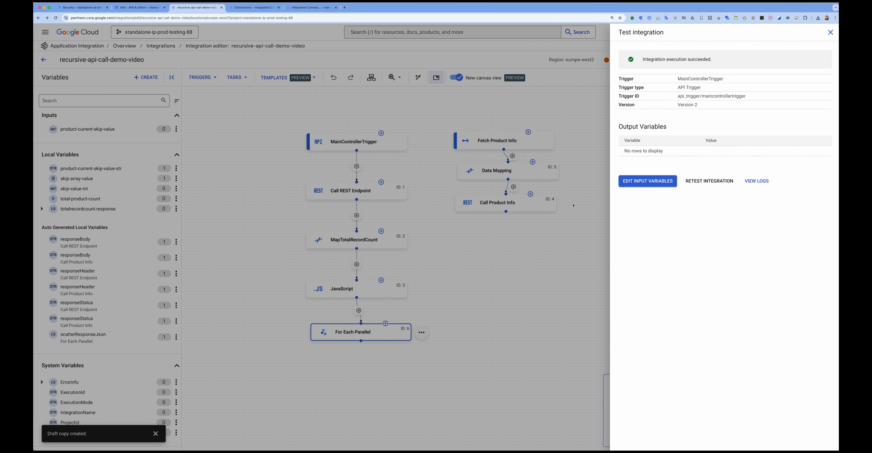
Step: Open the test run's execution logs and examine the skip-array-value produced by the JavaScript task
{"action": "left_click", "coordinate": [756, 180]}
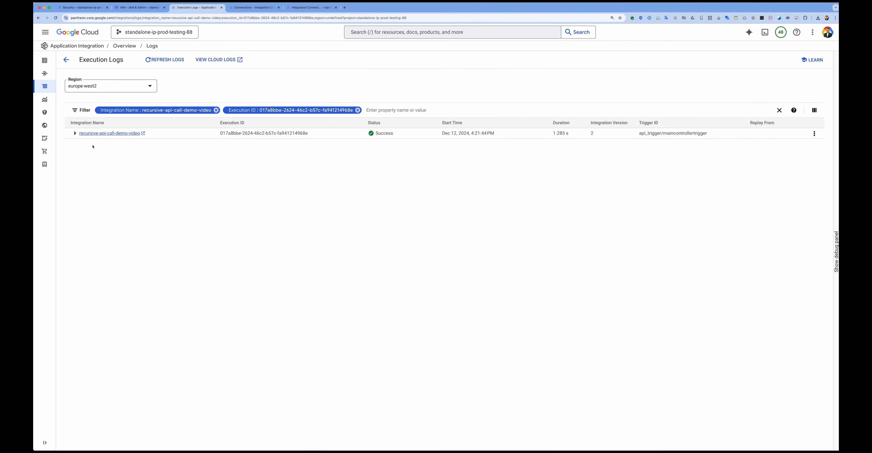
{"action": "left_click", "coordinate": [75, 133]}
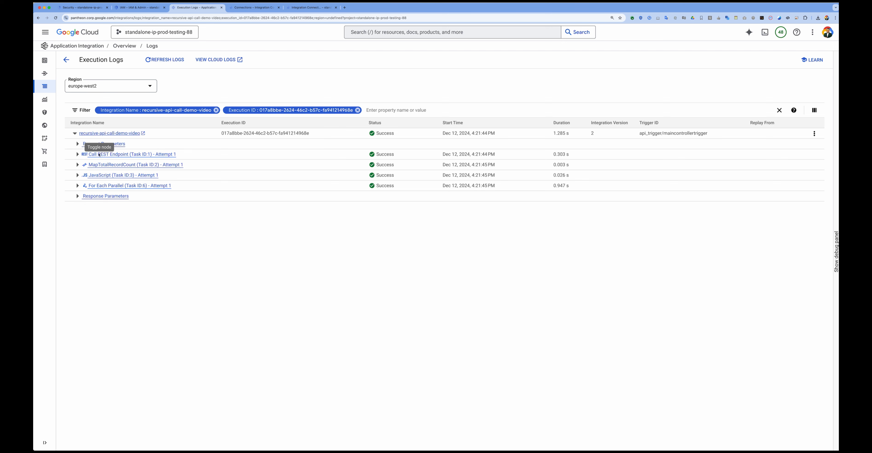
{"action": "left_click", "coordinate": [77, 175]}
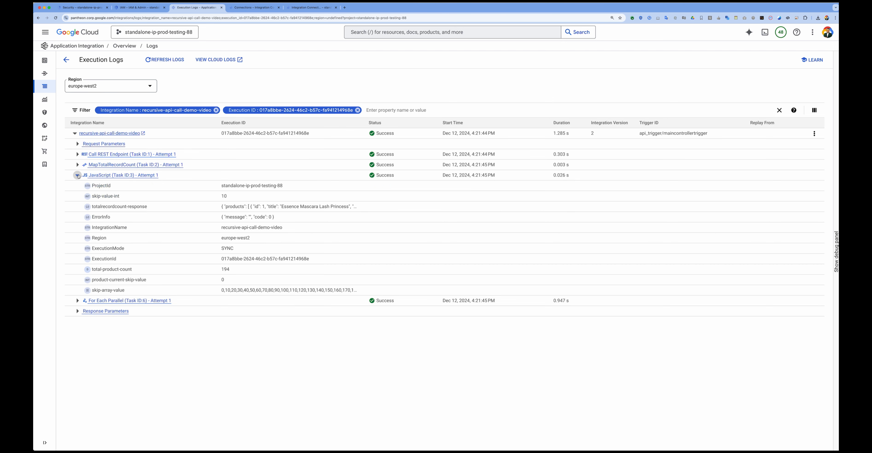
{"action": "left_click_drag", "start_coordinate": [222, 292], "coordinate": [362, 291]}
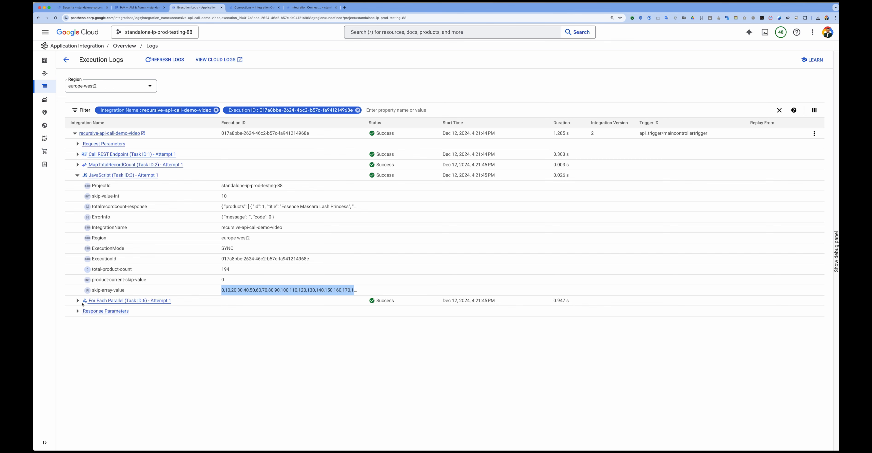
Step: Expand the For Each Parallel task's log and examine the response body in the first sub-integration run's response parameters
{"action": "left_click", "coordinate": [78, 301]}
{"action": "scroll", "coordinate": [79, 302], "scroll_direction": "down", "scroll_amount": 1}
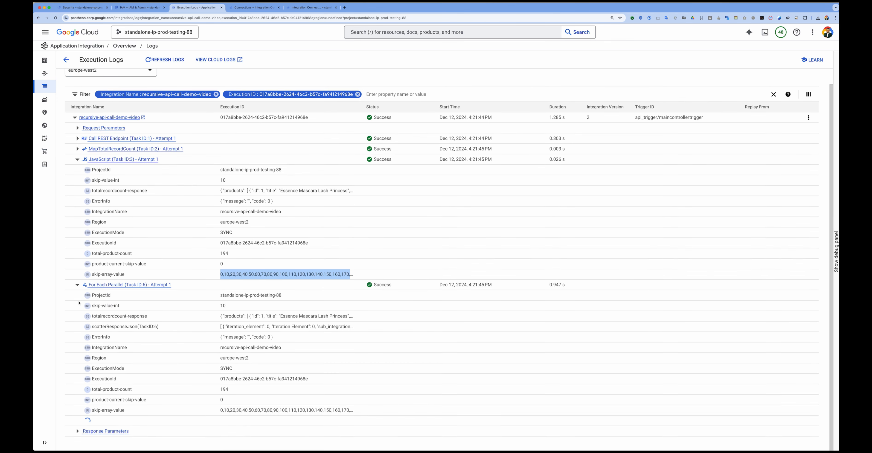
{"action": "scroll", "coordinate": [83, 345], "scroll_direction": "down", "scroll_amount": 6}
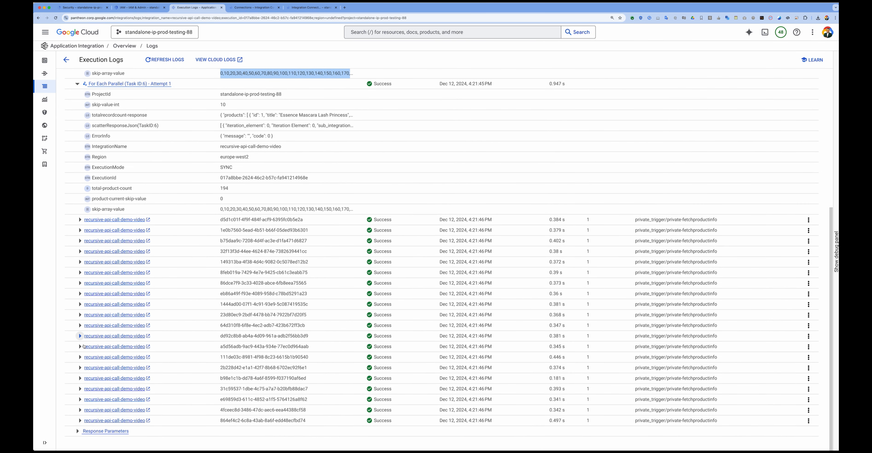
{"action": "left_click", "coordinate": [80, 219]}
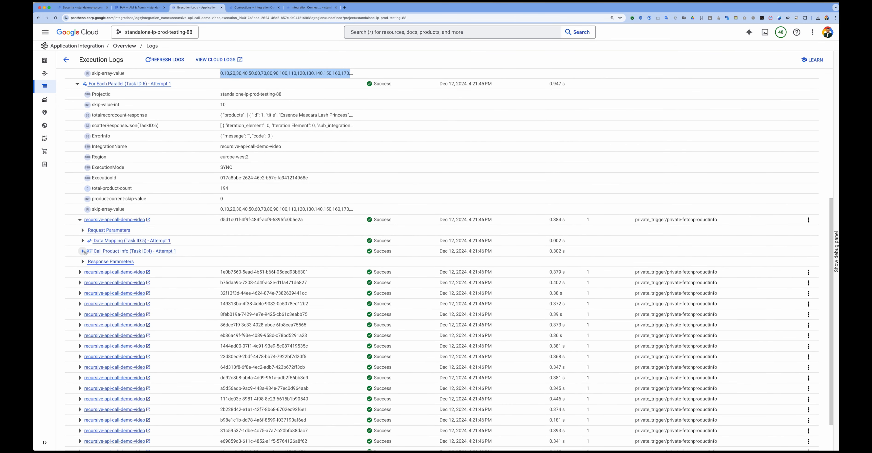
{"action": "left_click", "coordinate": [82, 261]}
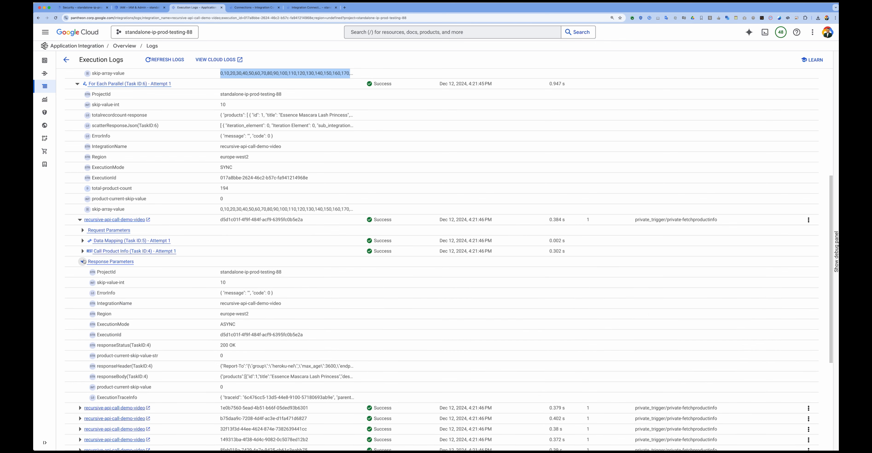
{"action": "scroll", "coordinate": [226, 283], "scroll_direction": "down", "scroll_amount": 3}
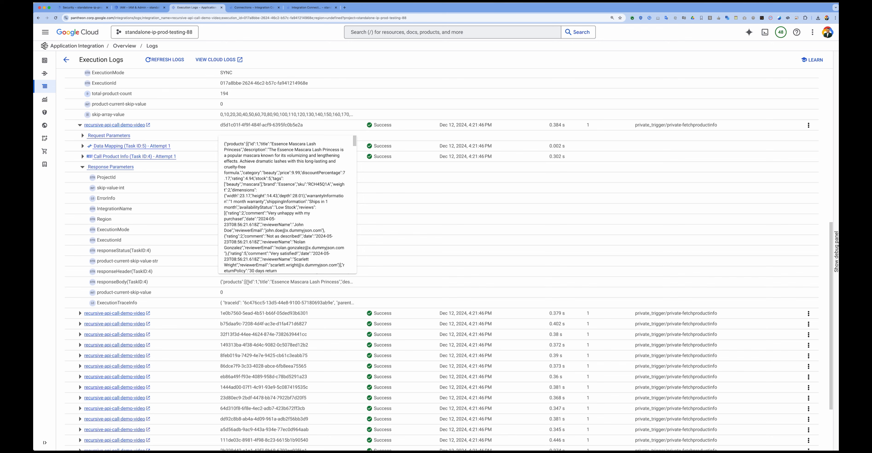
{"action": "scroll", "coordinate": [278, 207], "scroll_direction": "down", "scroll_amount": 10}
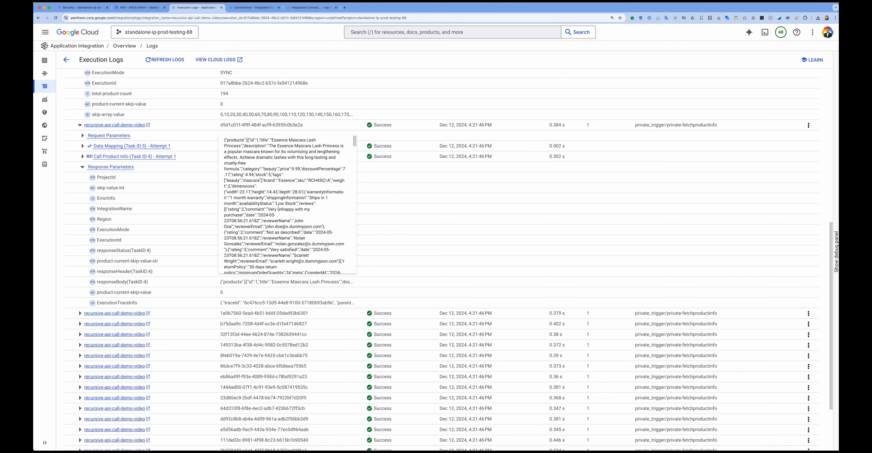
{"action": "scroll", "coordinate": [278, 207], "scroll_direction": "down", "scroll_amount": 10}
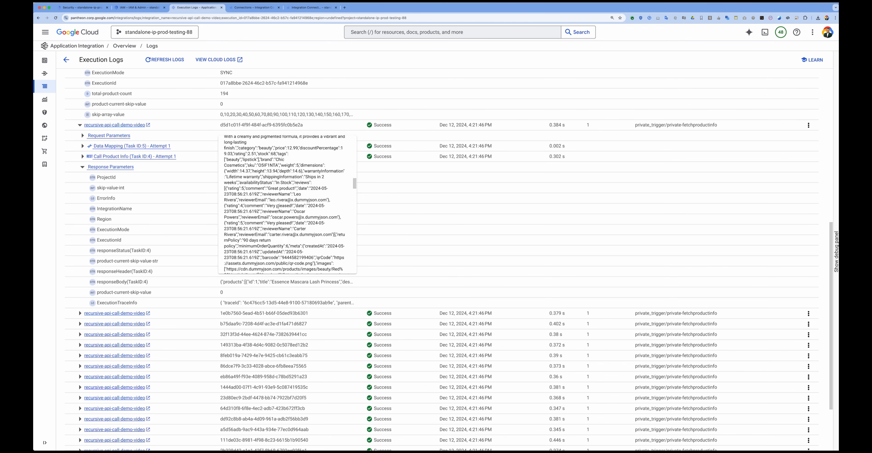
{"action": "scroll", "coordinate": [278, 206], "scroll_direction": "down", "scroll_amount": 10}
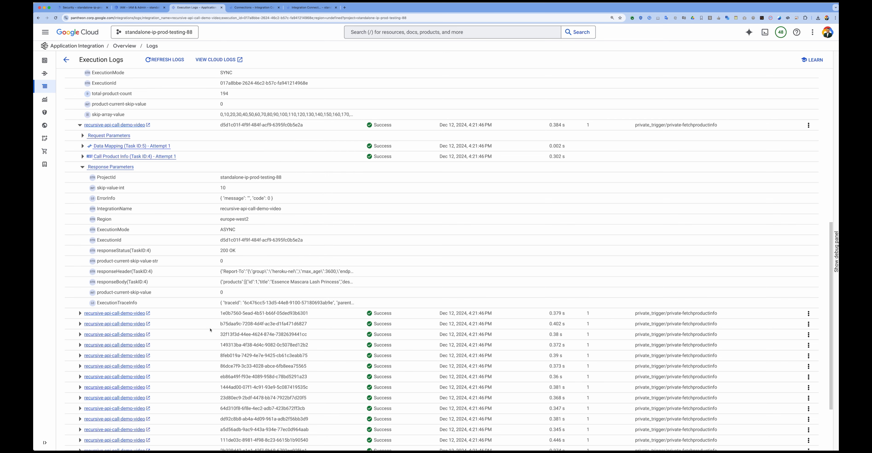
Step: Examine the Call Product Info parameters of the second sub-integration run, including its skip value and response body
{"action": "left_click", "coordinate": [80, 313]}
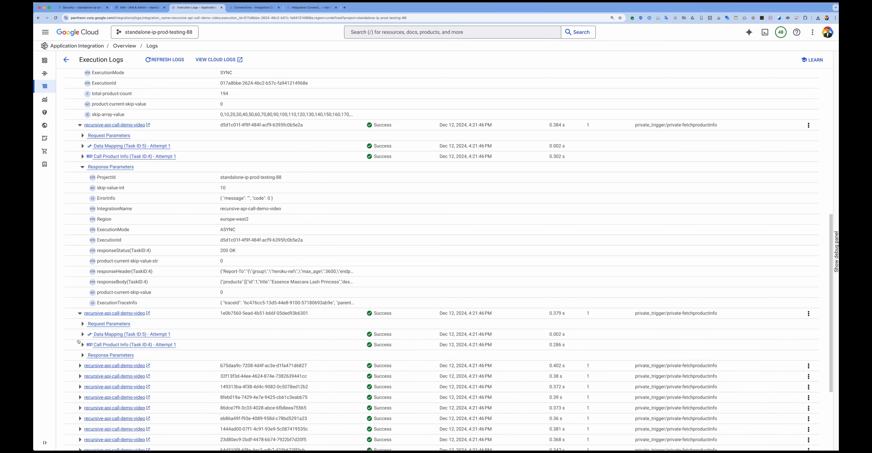
{"action": "left_click", "coordinate": [83, 344]}
{"action": "scroll", "coordinate": [225, 363], "scroll_direction": "down", "scroll_amount": 2}
{"action": "scroll", "coordinate": [225, 363], "scroll_direction": "down", "scroll_amount": 3}
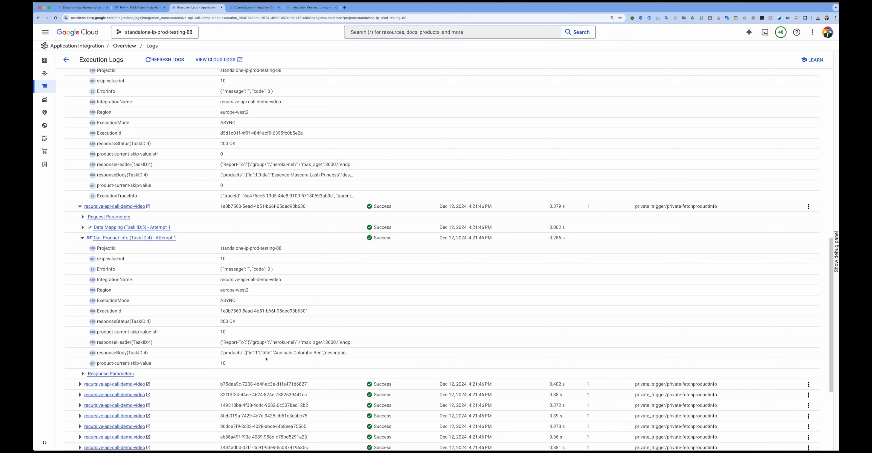
Step: Examine the Call Product Info parameters and full response body of the last sub-integration run
{"action": "scroll", "coordinate": [267, 359], "scroll_direction": "down", "scroll_amount": 7}
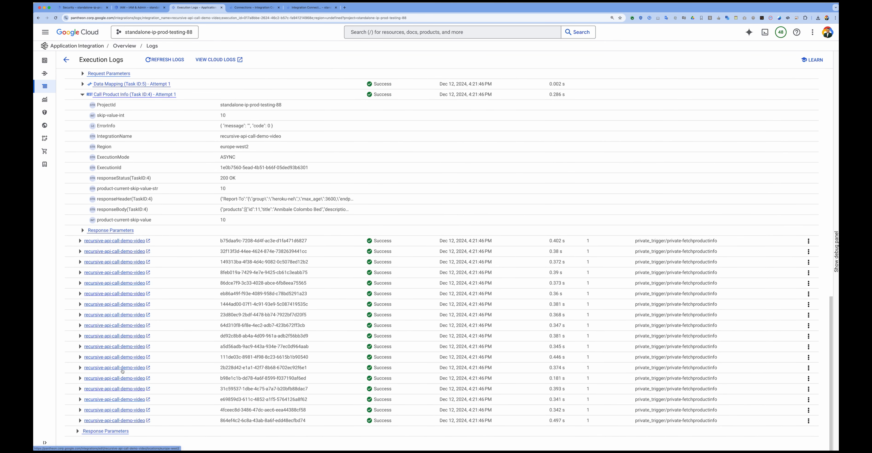
{"action": "left_click", "coordinate": [79, 421]}
{"action": "scroll", "coordinate": [210, 387], "scroll_direction": "down", "scroll_amount": 2}
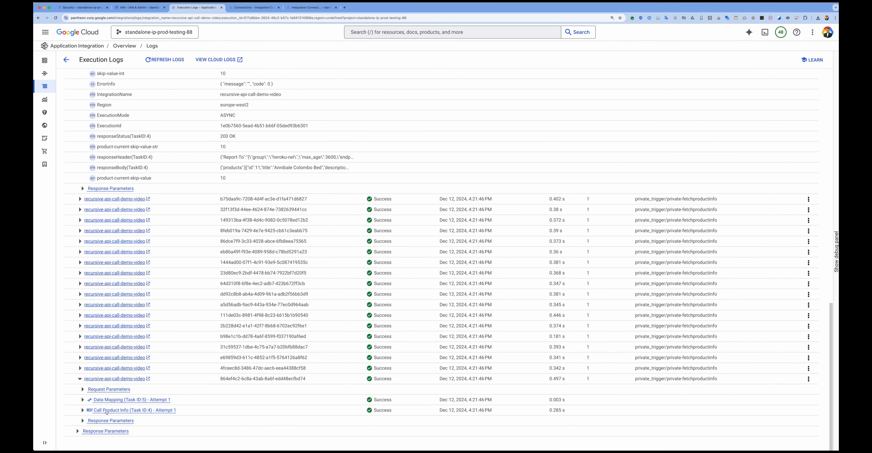
{"action": "left_click", "coordinate": [82, 410]}
{"action": "scroll", "coordinate": [225, 362], "scroll_direction": "down", "scroll_amount": 2}
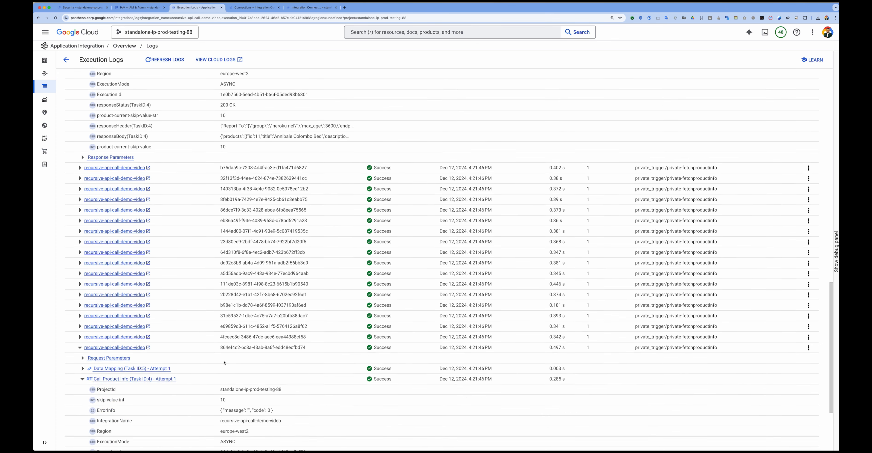
{"action": "scroll", "coordinate": [225, 362], "scroll_direction": "down", "scroll_amount": 5}
{"action": "mouse_move", "coordinate": [256, 402]}
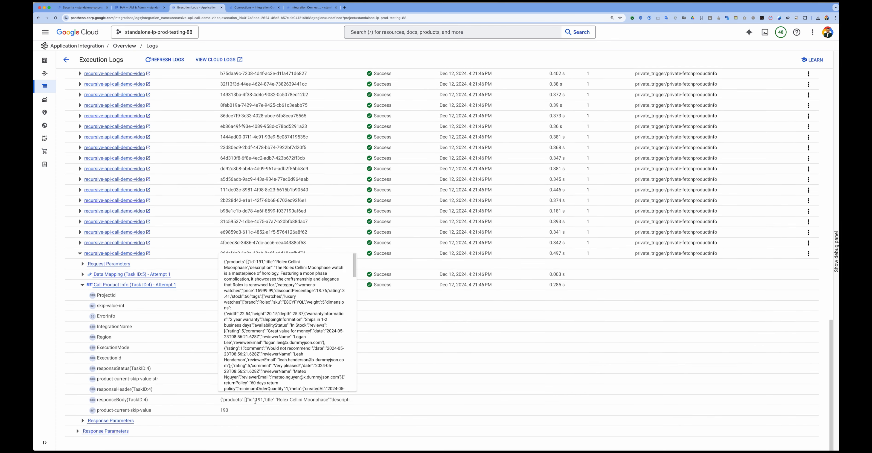
{"action": "scroll", "coordinate": [271, 304], "scroll_direction": "down", "scroll_amount": 15}
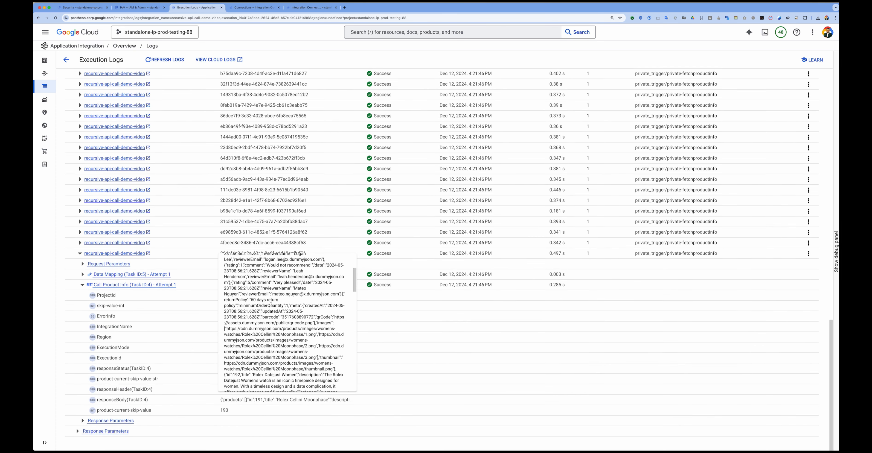
{"action": "scroll", "coordinate": [271, 304], "scroll_direction": "down", "scroll_amount": 3}
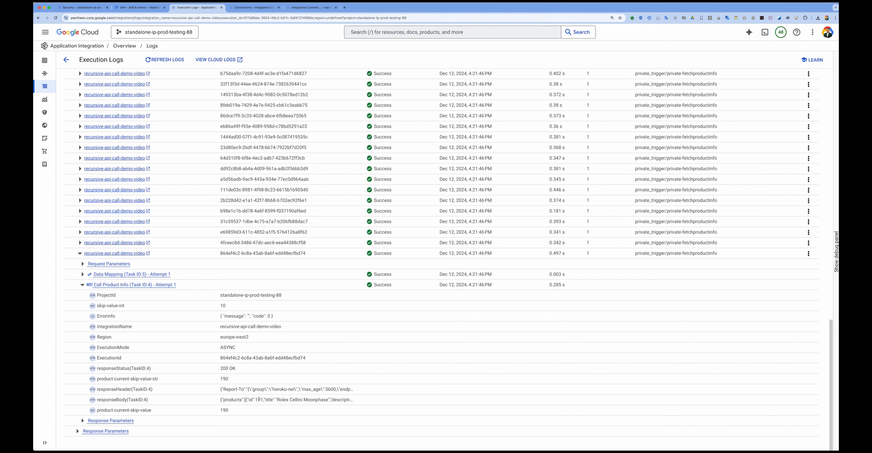
Step: Check the main execution's total duration in the logs and return to the integration editor
{"action": "scroll", "coordinate": [245, 316], "scroll_direction": "up", "scroll_amount": 5}
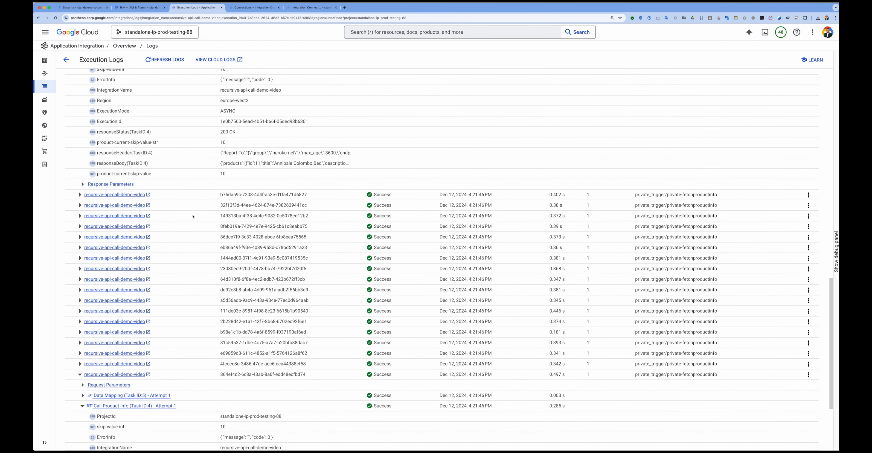
{"action": "scroll", "coordinate": [193, 217], "scroll_direction": "up", "scroll_amount": 3}
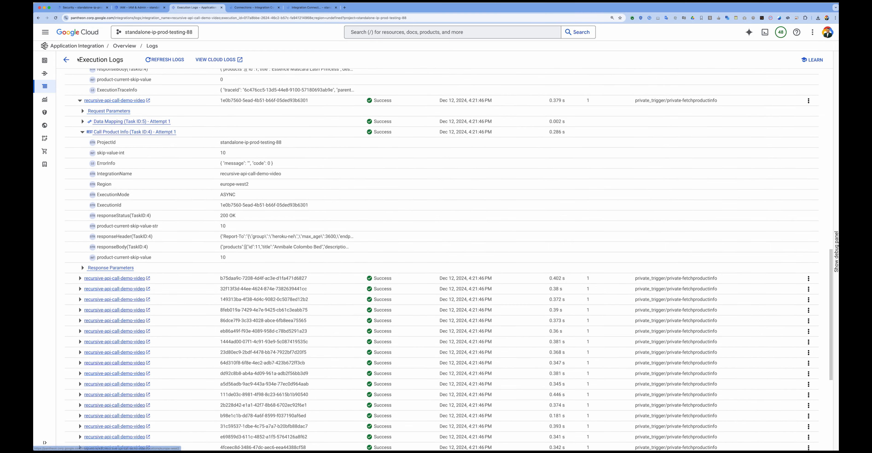
{"action": "scroll", "coordinate": [171, 233], "scroll_direction": "up", "scroll_amount": 15}
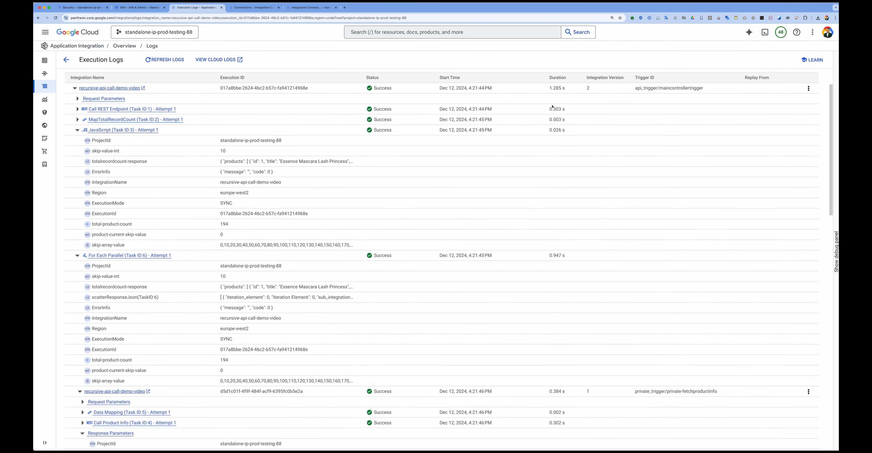
{"action": "left_click", "coordinate": [549, 89]}
{"action": "left_click", "coordinate": [67, 60]}
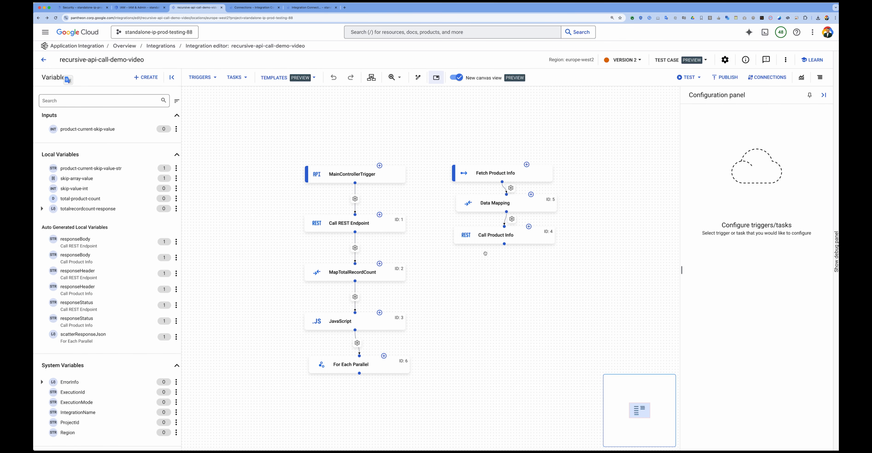